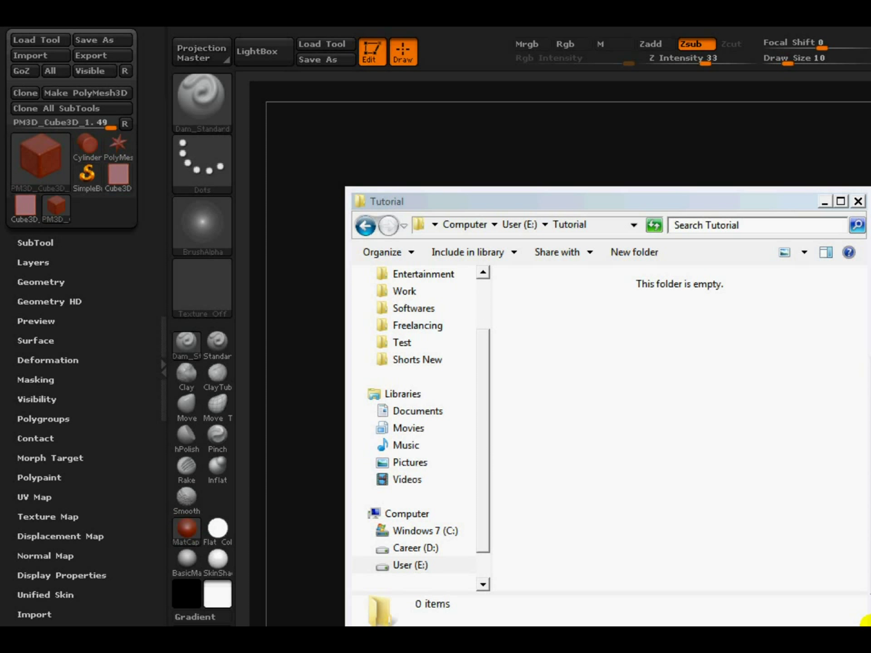
# Step: Minimize the file browser and orbit the cube to inspect its lettered faces, ending on RWJ Rocks
pyautogui.click(824, 201)
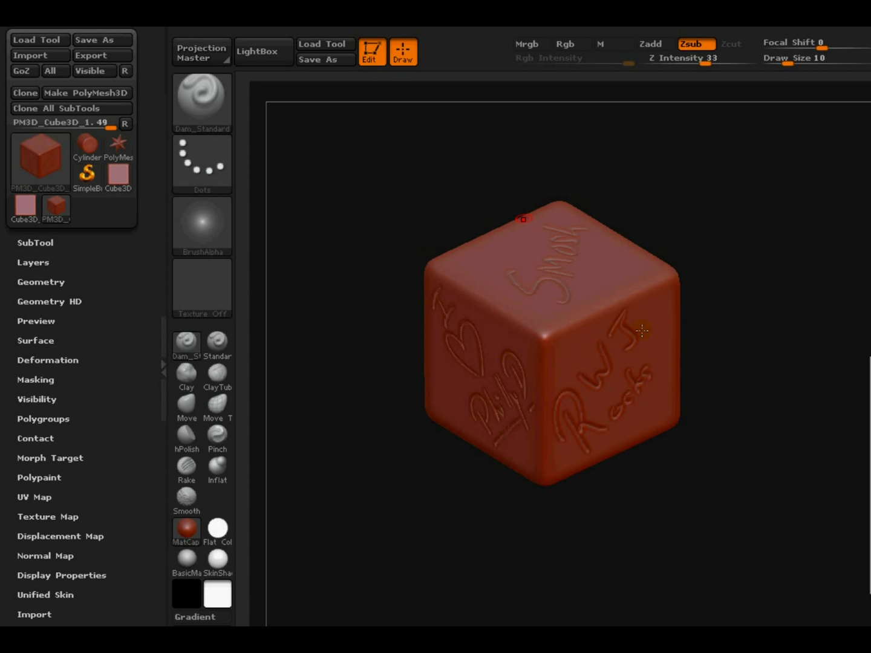
pyautogui.moveTo(749, 287); pyautogui.dragTo(758, 399)
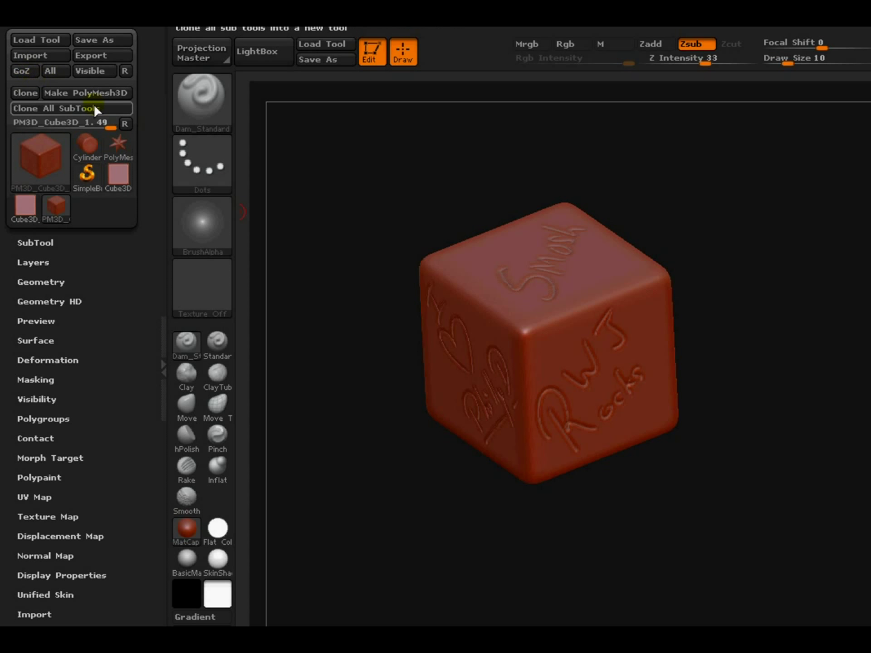
pyautogui.moveTo(764, 346)
pyautogui.mouseDown()
pyautogui.moveTo(798, 356)
pyautogui.moveTo(756, 329)
pyautogui.moveTo(791, 356)
pyautogui.moveTo(817, 305)
pyautogui.mouseUp()
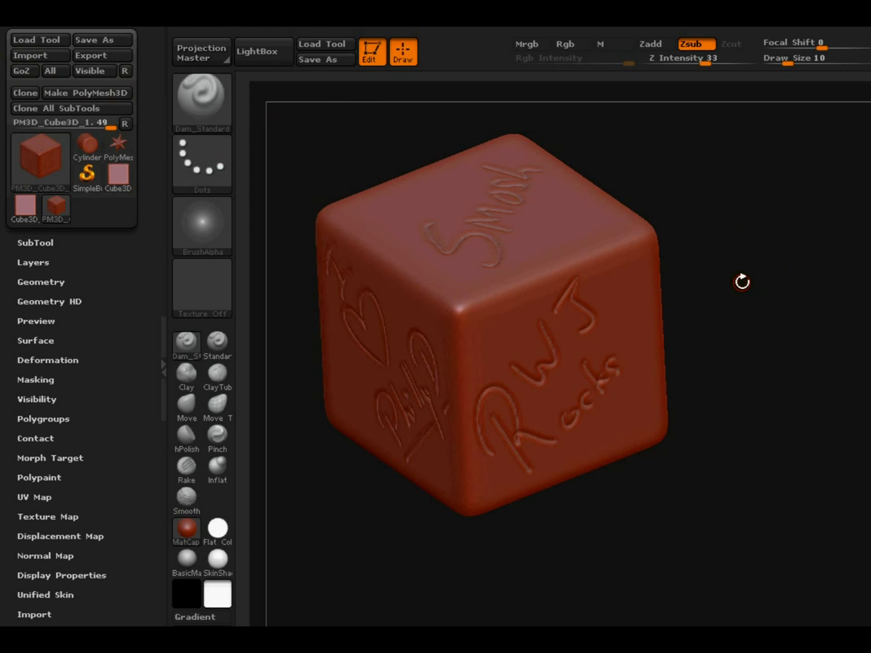
pyautogui.moveTo(811, 276)
pyautogui.mouseDown()
pyautogui.moveTo(803, 297)
pyautogui.moveTo(813, 293)
pyautogui.mouseUp()
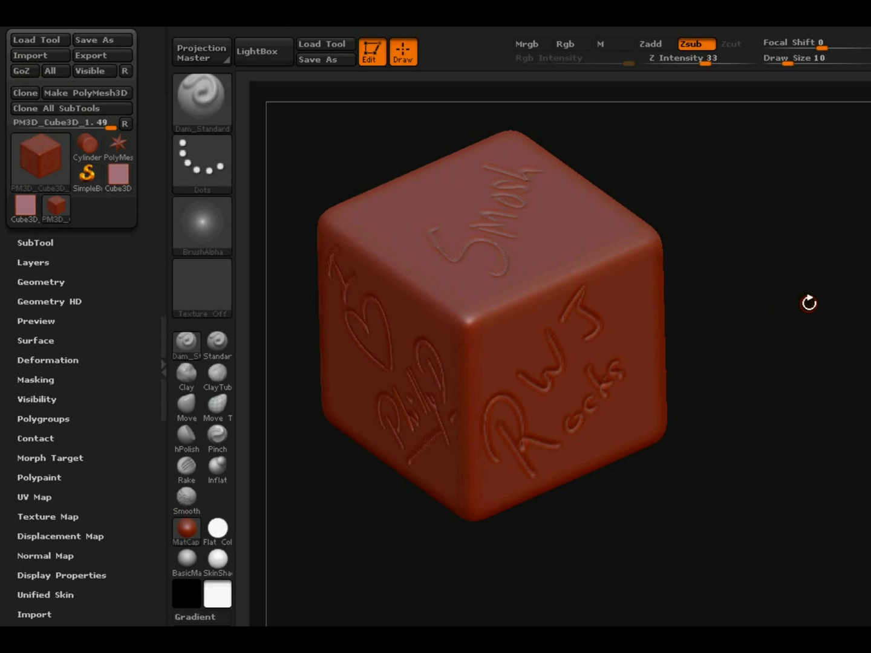
pyautogui.moveTo(836, 358)
pyautogui.mouseDown()
pyautogui.moveTo(776, 381)
pyautogui.moveTo(830, 322)
pyautogui.moveTo(841, 351)
pyautogui.moveTo(832, 352)
pyautogui.mouseUp()
pyautogui.moveTo(782, 390); pyautogui.dragTo(772, 330)
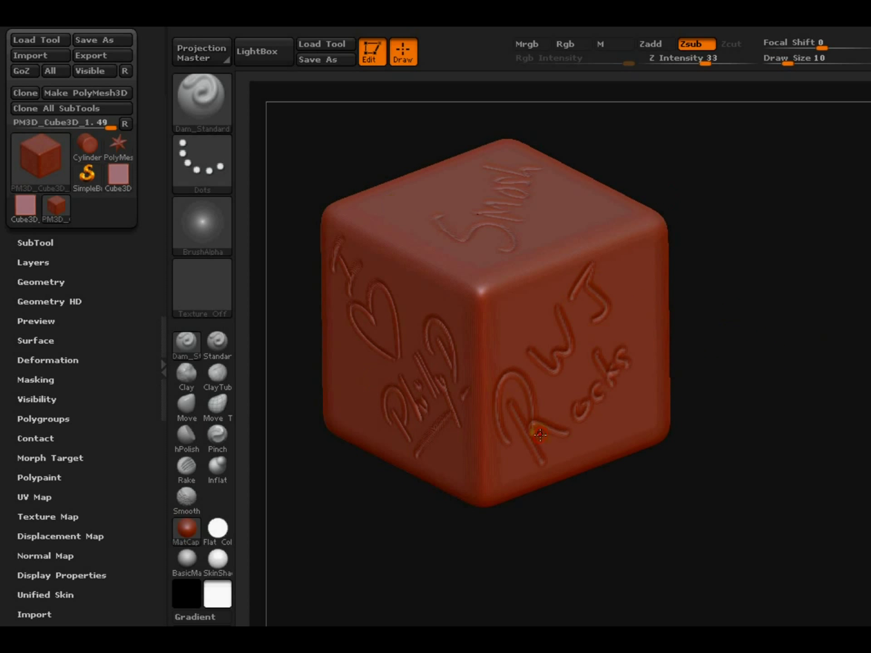
pyautogui.moveTo(810, 342); pyautogui.dragTo(805, 335)
pyautogui.moveTo(717, 306); pyautogui.dragTo(690, 258)
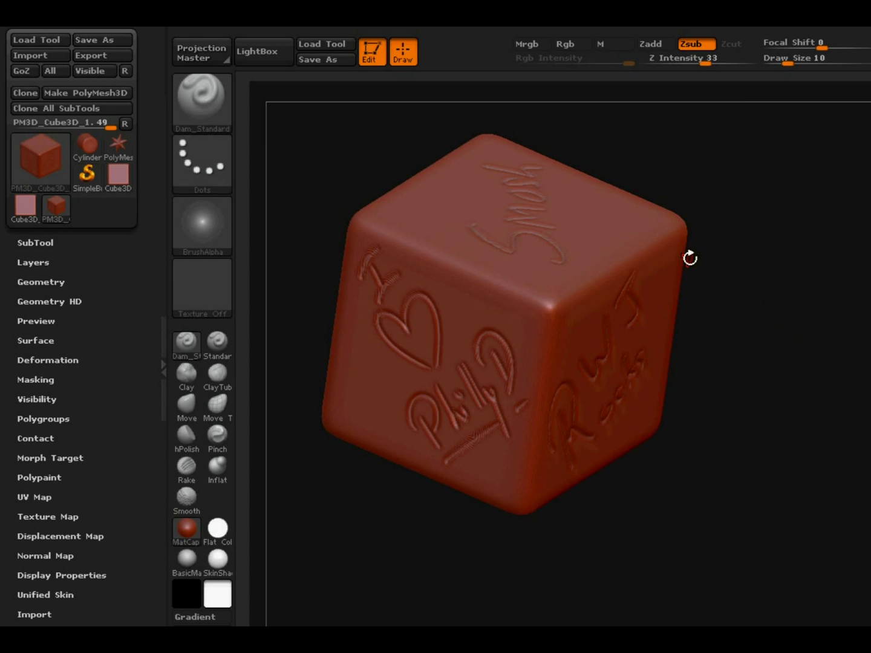
pyautogui.moveTo(822, 354)
pyautogui.mouseDown()
pyautogui.moveTo(792, 350)
pyautogui.moveTo(790, 324)
pyautogui.moveTo(789, 360)
pyautogui.moveTo(784, 297)
pyautogui.moveTo(790, 308)
pyautogui.moveTo(764, 354)
pyautogui.moveTo(780, 369)
pyautogui.moveTo(817, 335)
pyautogui.mouseUp()
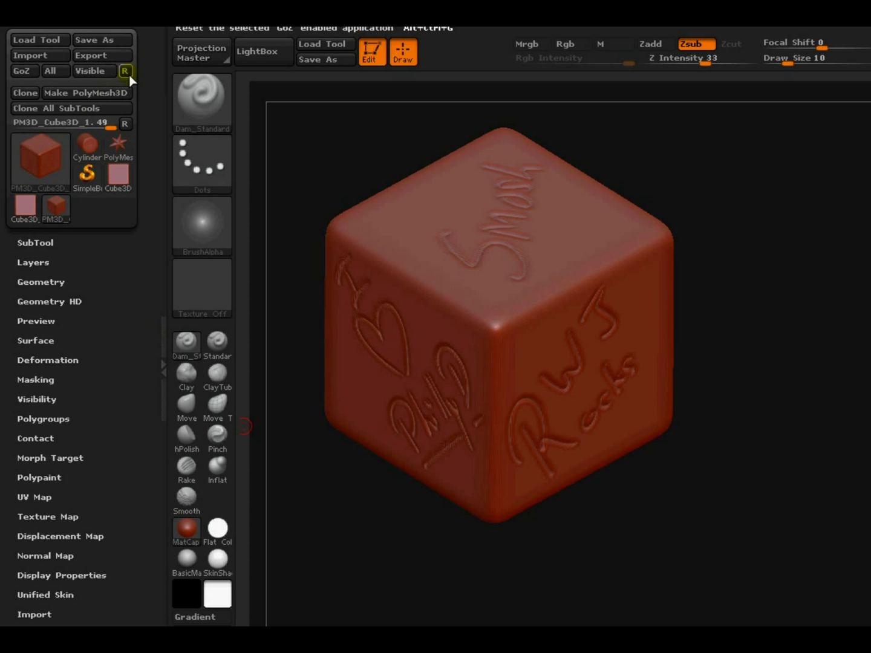
# Step: Load the custom_sculpt layout with Ctrl+1 and orbit the cube to bring the RWJ Rocks face forward
pyautogui.hotkey('ctrl', '1')
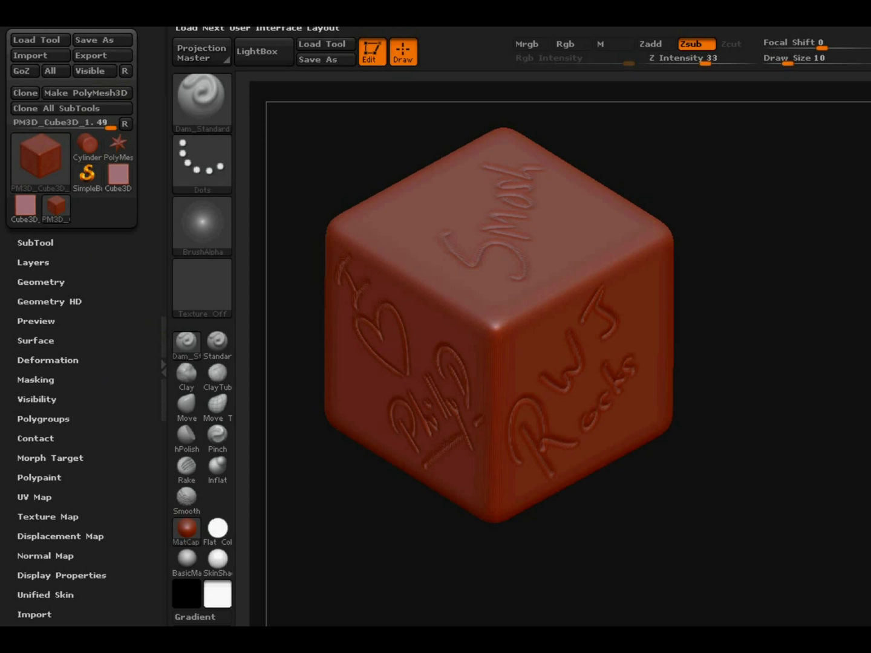
pyautogui.moveTo(725, 311); pyautogui.dragTo(830, 330)
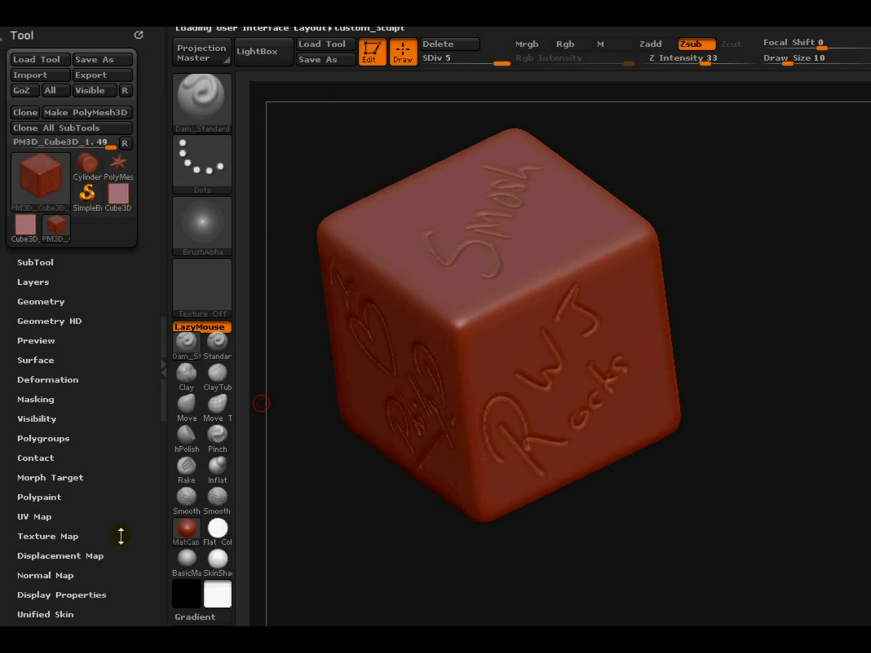
pyautogui.moveTo(121, 537); pyautogui.dragTo(136, 490)
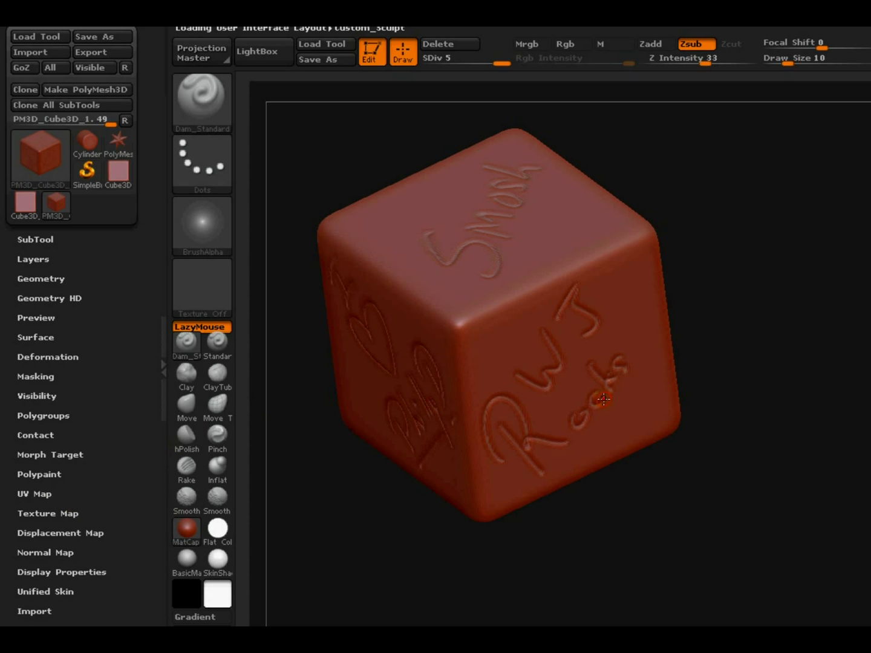
pyautogui.moveTo(816, 317)
pyautogui.mouseDown()
pyautogui.moveTo(823, 329)
pyautogui.moveTo(830, 305)
pyautogui.moveTo(781, 343)
pyautogui.mouseUp()
pyautogui.moveTo(841, 368); pyautogui.dragTo(776, 321)
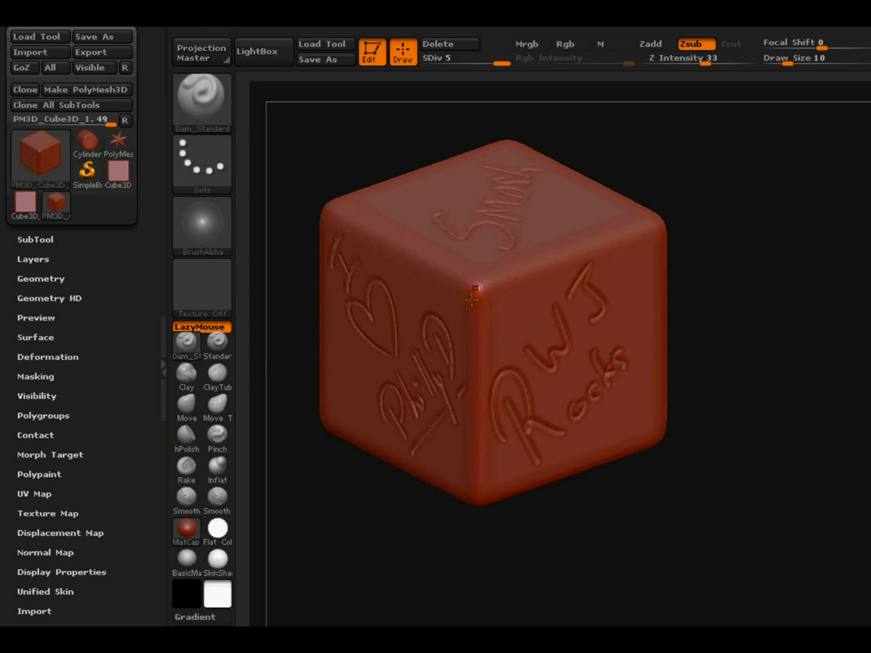
pyautogui.moveTo(776, 387); pyautogui.dragTo(743, 385)
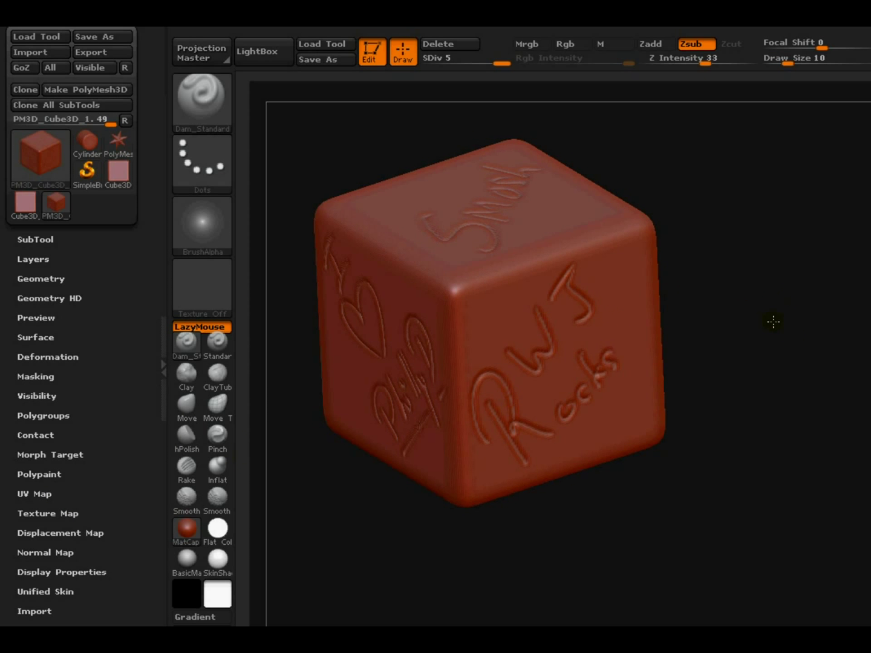
pyautogui.moveTo(772, 320); pyautogui.dragTo(756, 242)
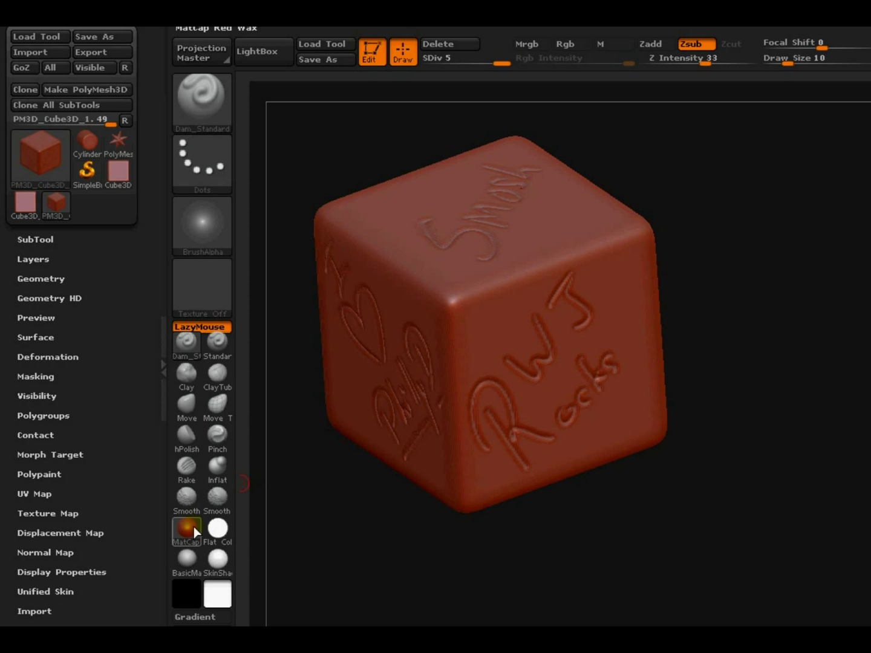
# Step: Delete the cube's existing UVs in the UV Map settings
pyautogui.moveTo(140, 509); pyautogui.dragTo(139, 472)
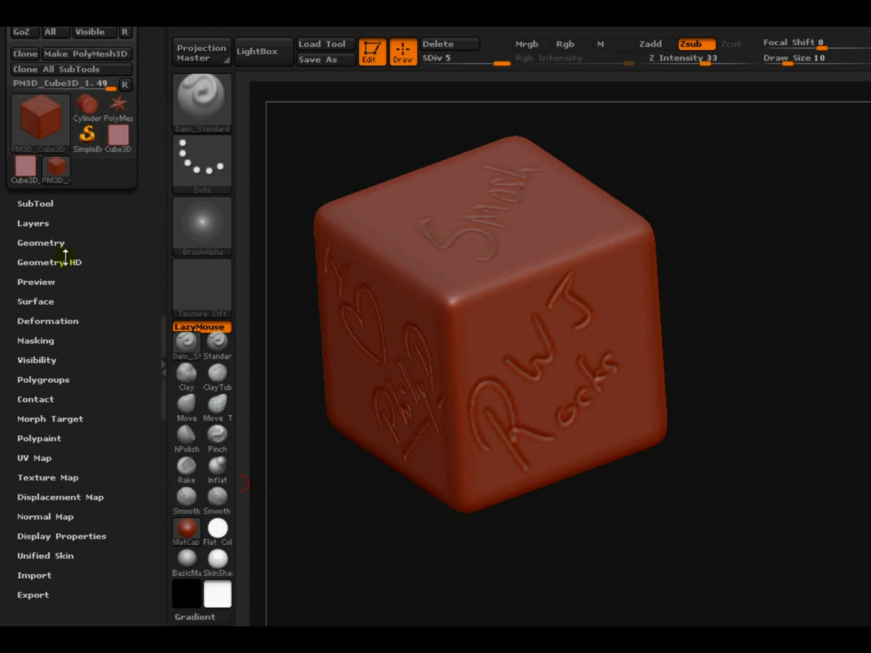
pyautogui.click(50, 460)
pyautogui.moveTo(134, 557); pyautogui.dragTo(135, 458)
pyautogui.moveTo(122, 332); pyautogui.dragTo(121, 297)
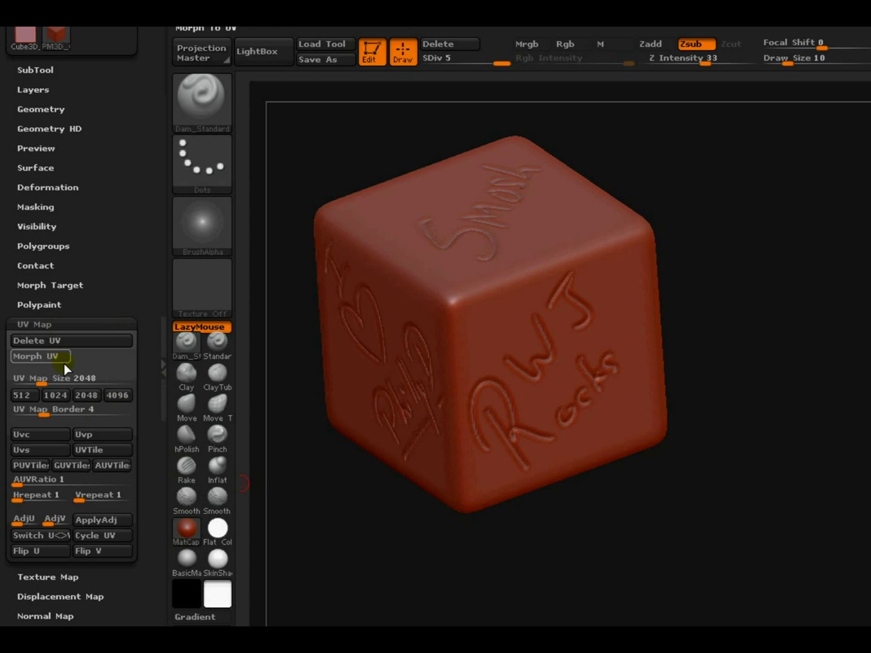
pyautogui.click(69, 344)
# Step: Attempt AUVTile, which warns that UVs need the lowest subdivision level
pyautogui.moveTo(137, 436); pyautogui.dragTo(107, 362)
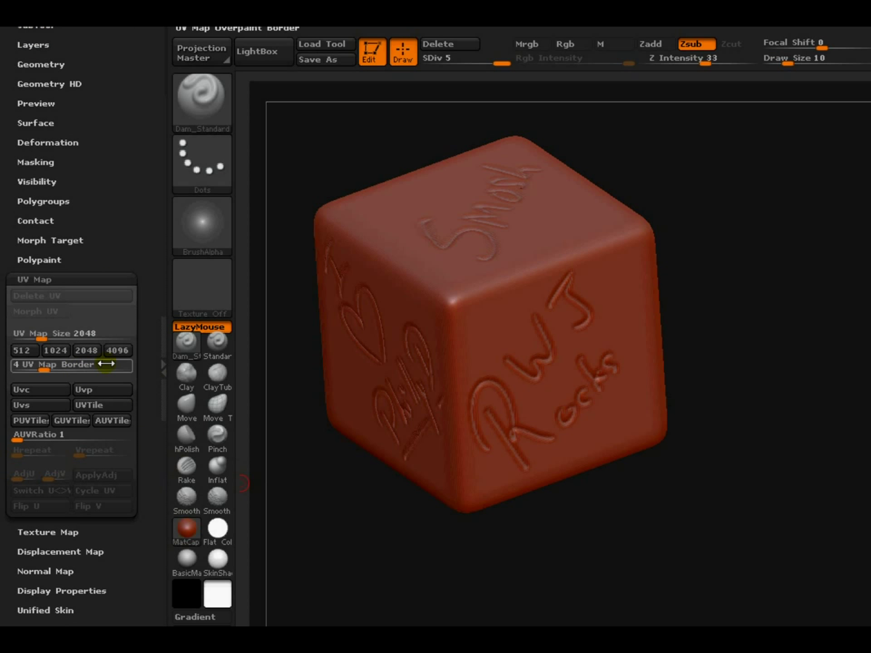
pyautogui.moveTo(65, 304); pyautogui.dragTo(88, 210)
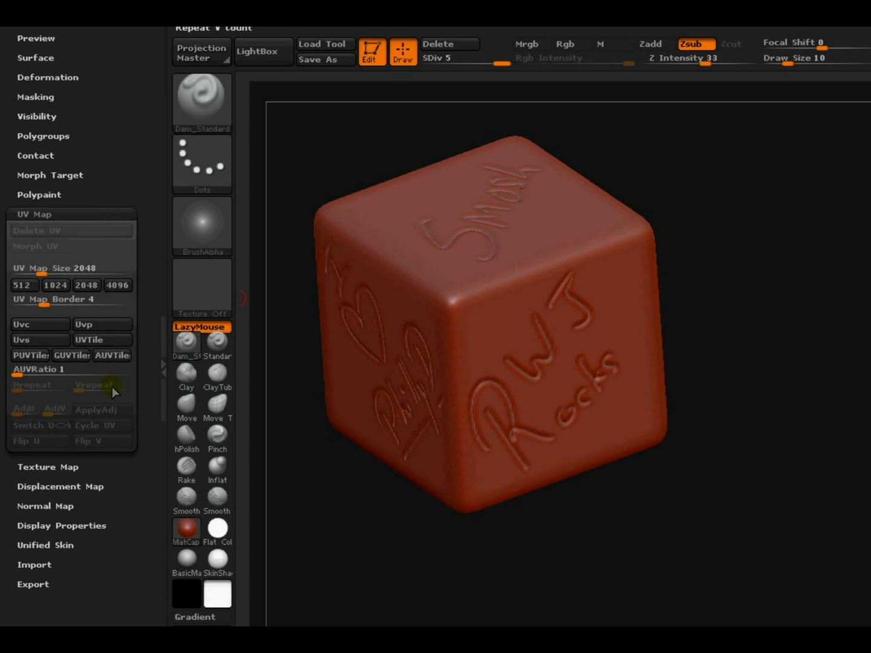
pyautogui.click(128, 355)
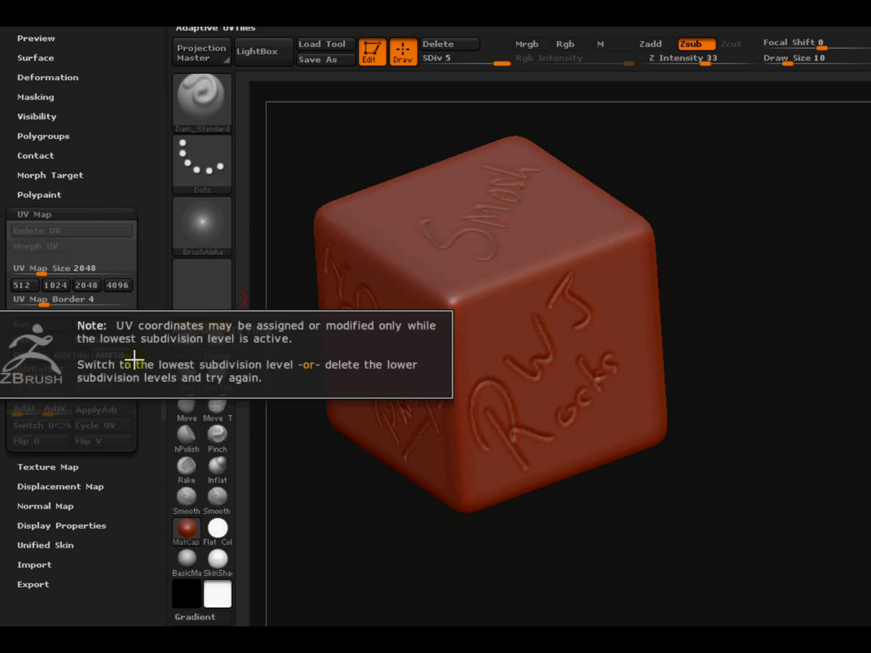
# Step: Drop the cube to subdivision level 1 and generate adaptive UV tiles
pyautogui.click(484, 64)
pyautogui.moveTo(492, 63); pyautogui.dragTo(429, 61)
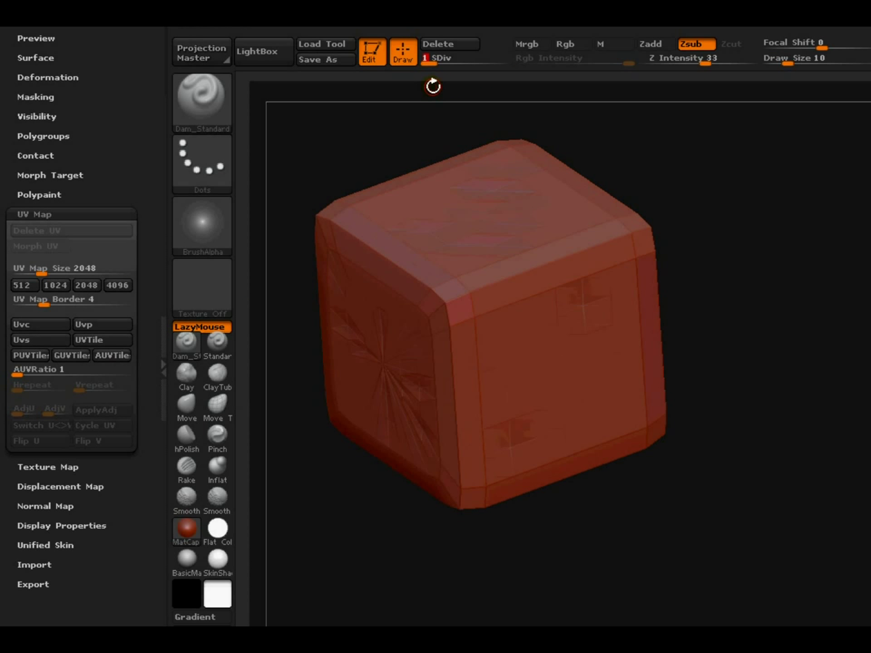
pyautogui.moveTo(150, 340); pyautogui.dragTo(149, 309)
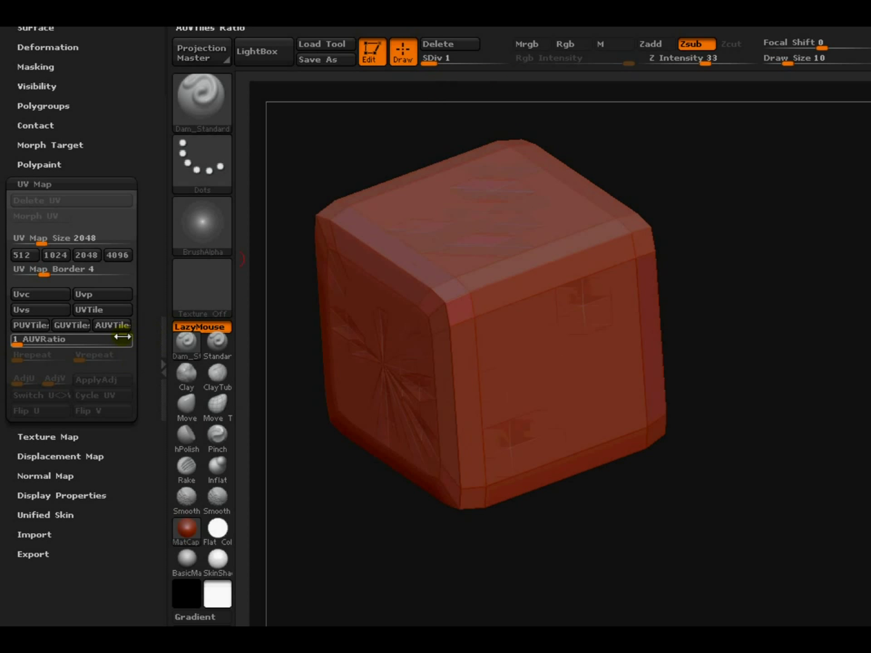
pyautogui.click(130, 331)
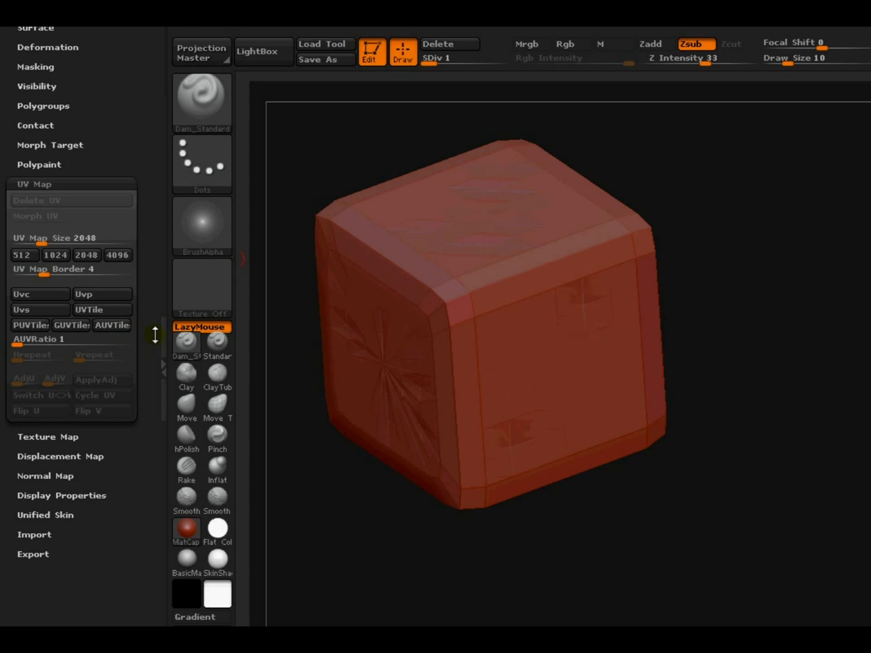
pyautogui.click(124, 326)
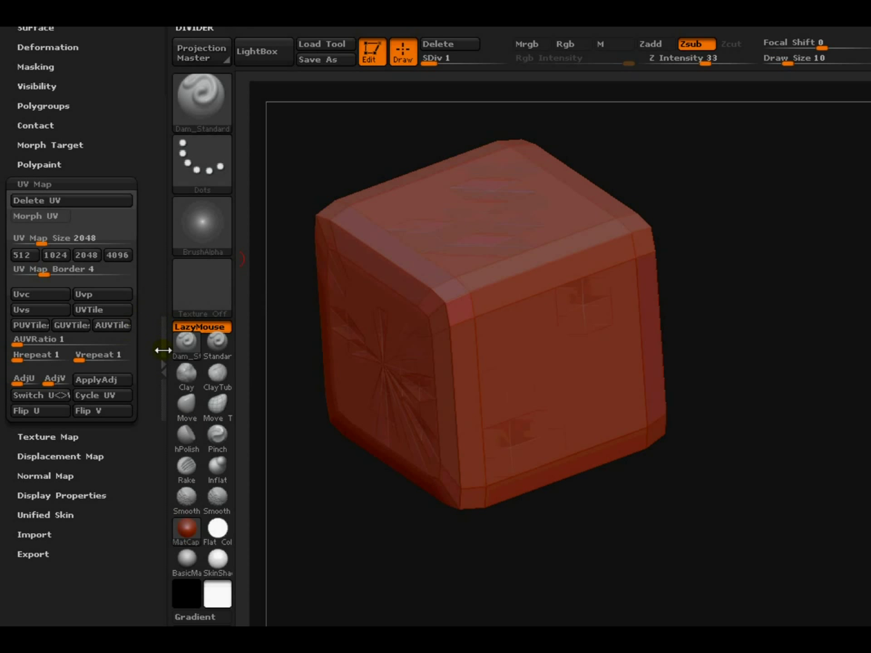
# Step: Preview the flattened UV layout, then fold it back into the 3D cube
pyautogui.click(51, 221)
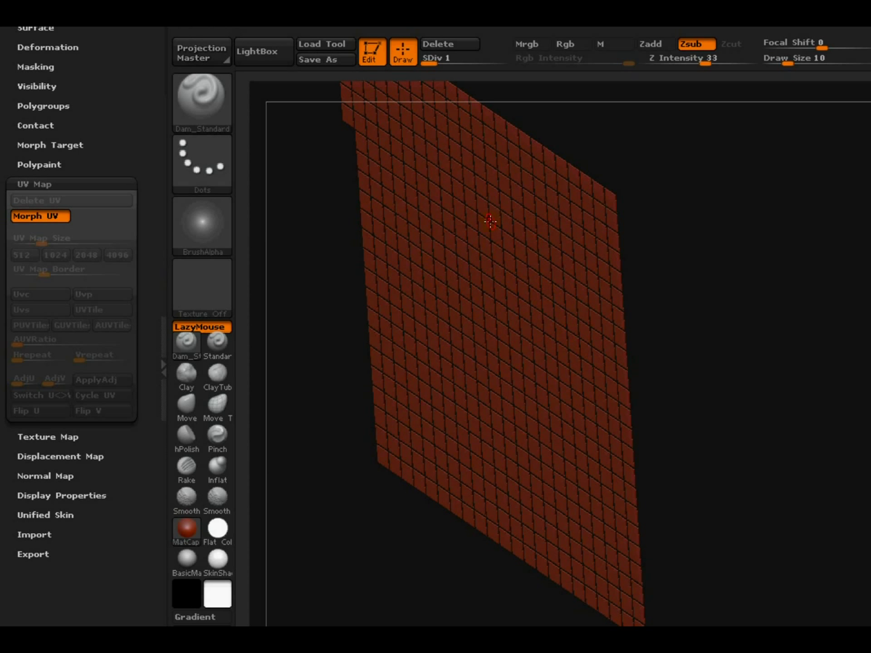
pyautogui.click(43, 216)
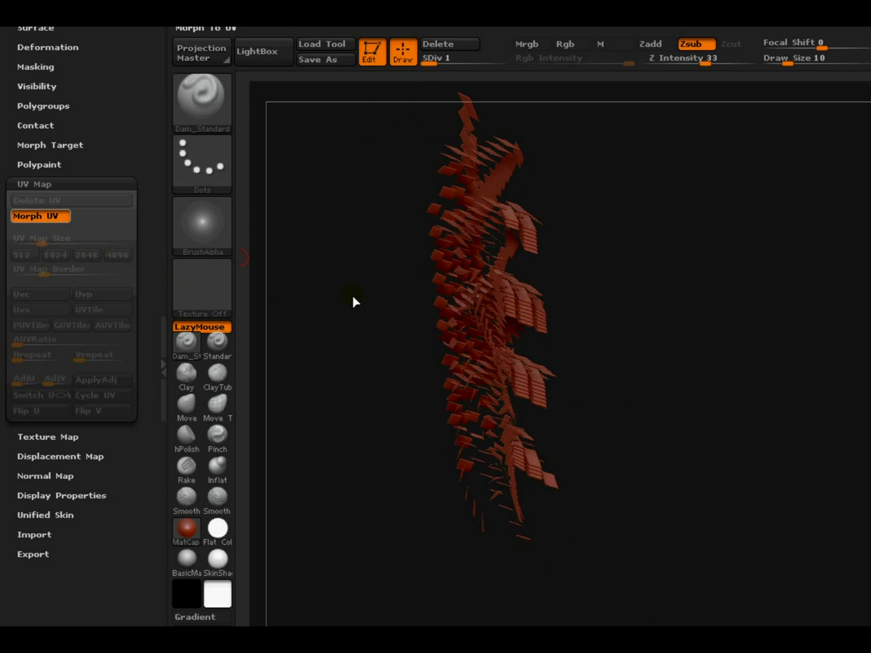
pyautogui.scroll(-3, 156, 336)
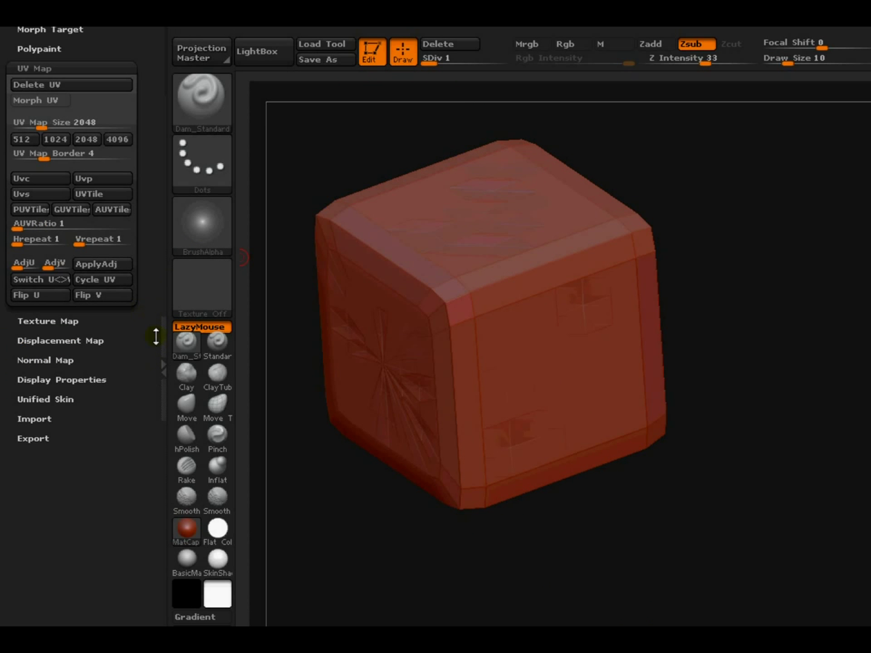
pyautogui.scroll(1, 116, 338)
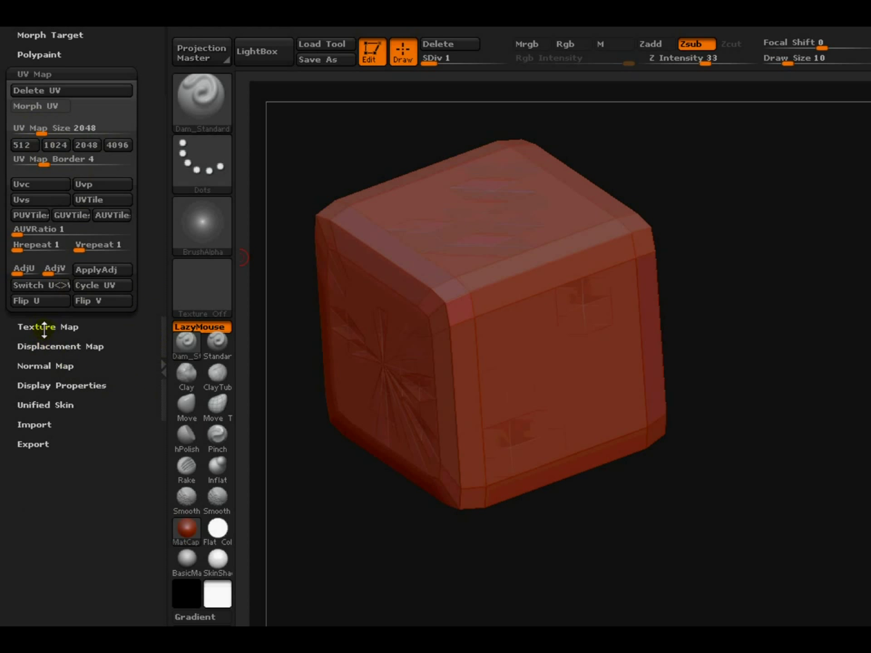
# Step: Enable Adaptive in the Displacement Map settings and run Create DispMap on the cube
pyautogui.click(73, 347)
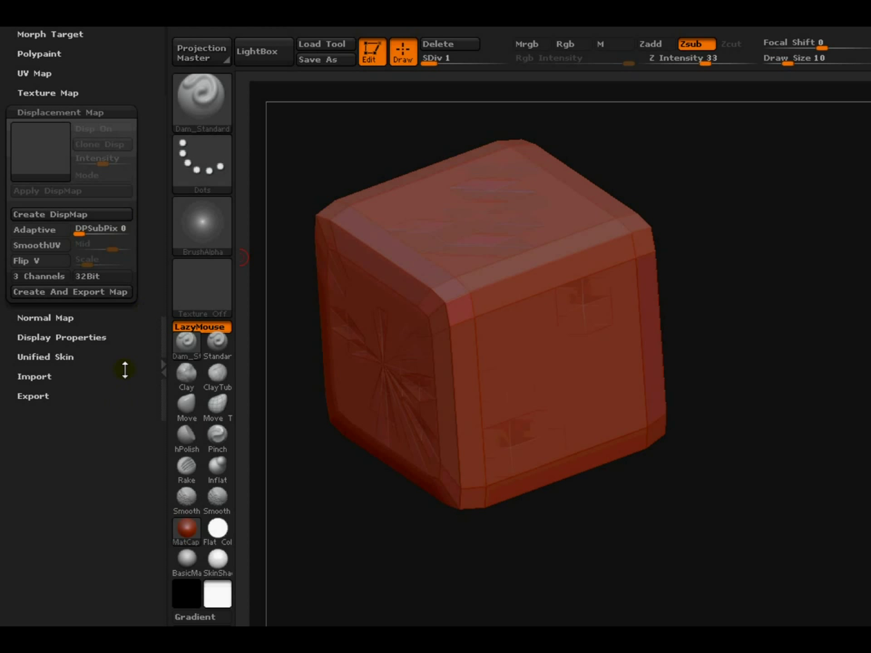
pyautogui.scroll(3, 124, 369)
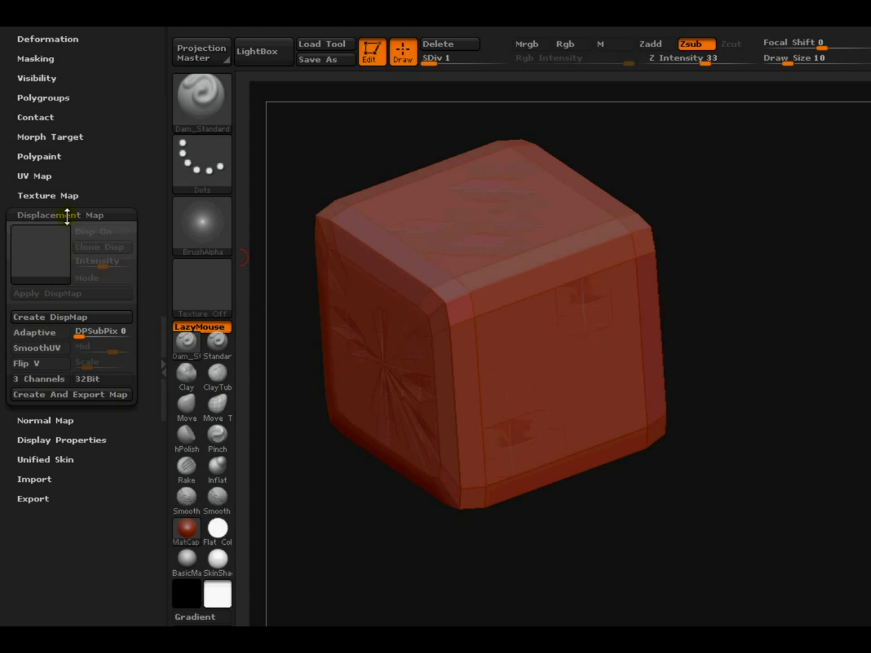
pyautogui.click(52, 336)
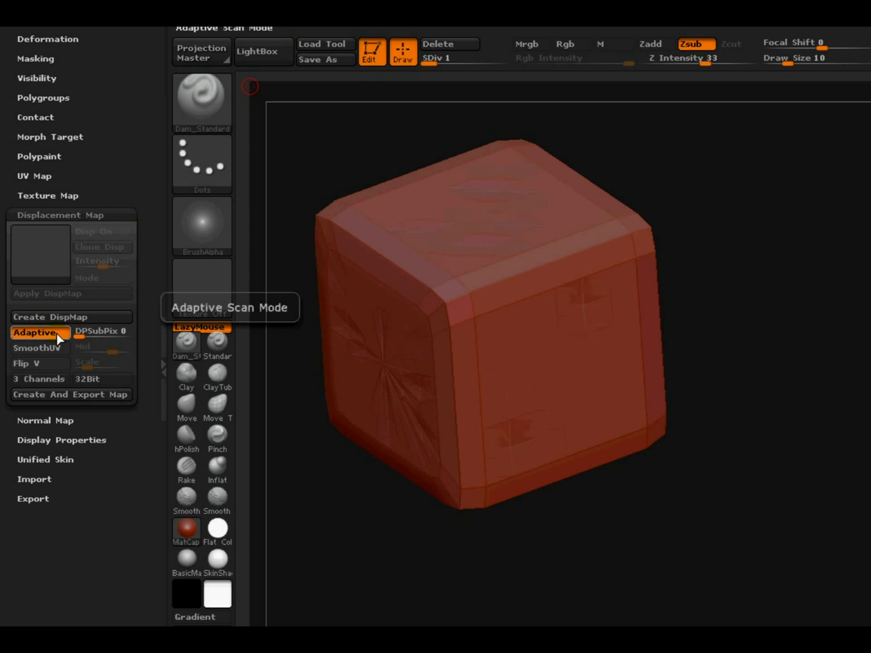
pyautogui.moveTo(144, 343)
pyautogui.mouseDown()
pyautogui.moveTo(145, 321)
pyautogui.moveTo(157, 316)
pyautogui.moveTo(148, 322)
pyautogui.mouseUp()
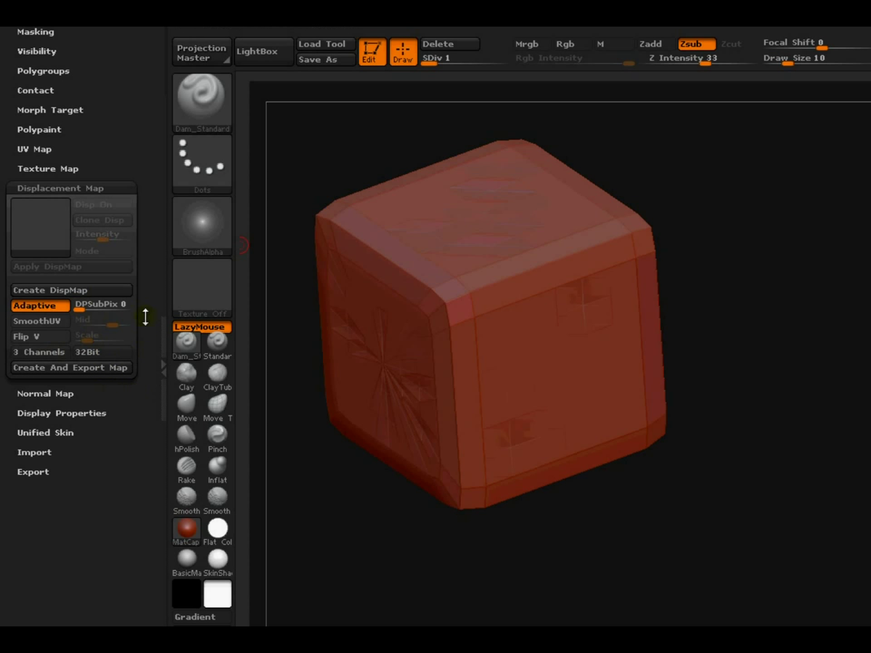
pyautogui.moveTo(152, 279); pyautogui.dragTo(144, 294)
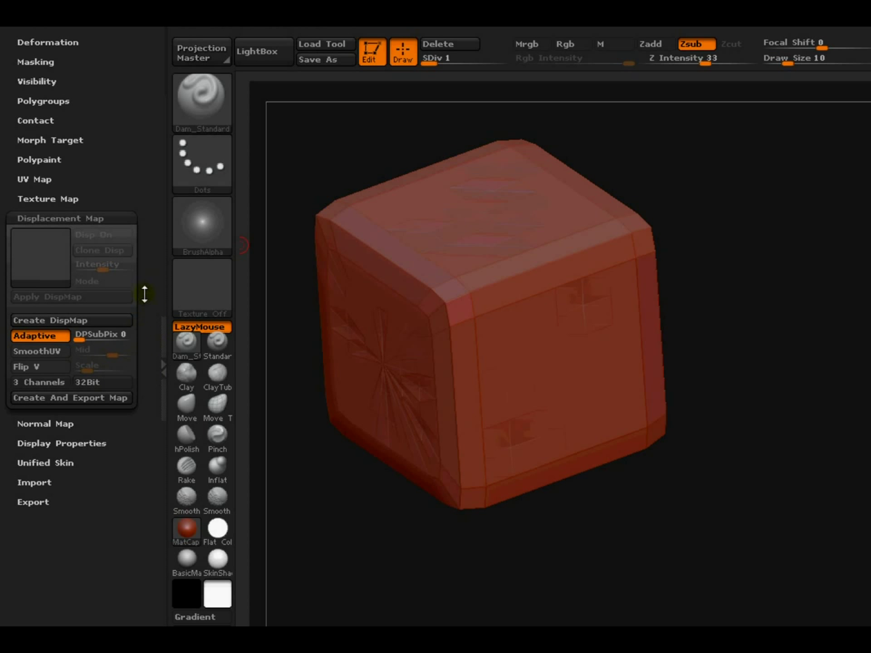
pyautogui.moveTo(147, 351)
pyautogui.mouseDown()
pyautogui.moveTo(151, 361)
pyautogui.moveTo(148, 306)
pyautogui.moveTo(160, 309)
pyautogui.moveTo(159, 334)
pyautogui.mouseUp()
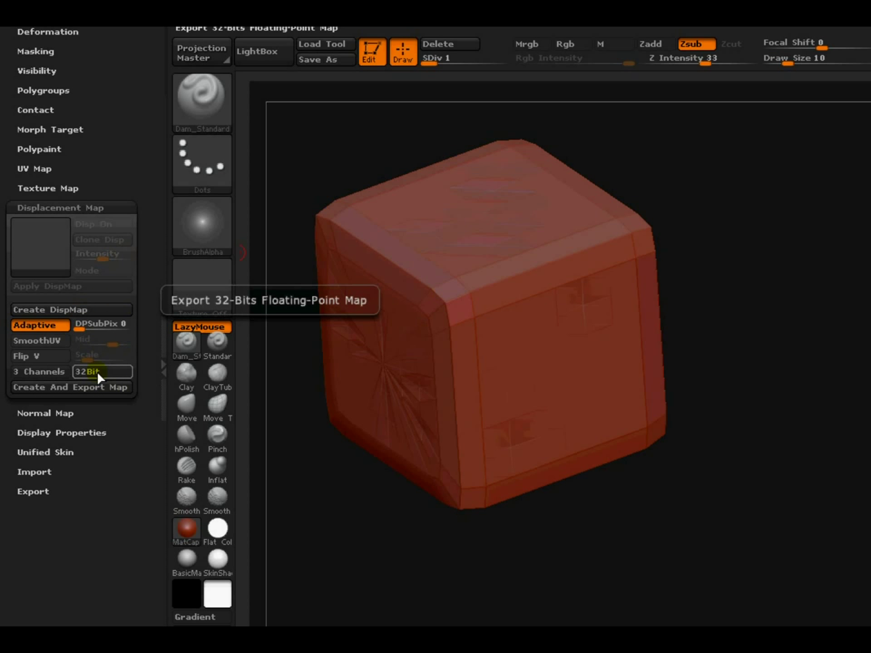
pyautogui.moveTo(148, 274); pyautogui.dragTo(150, 309)
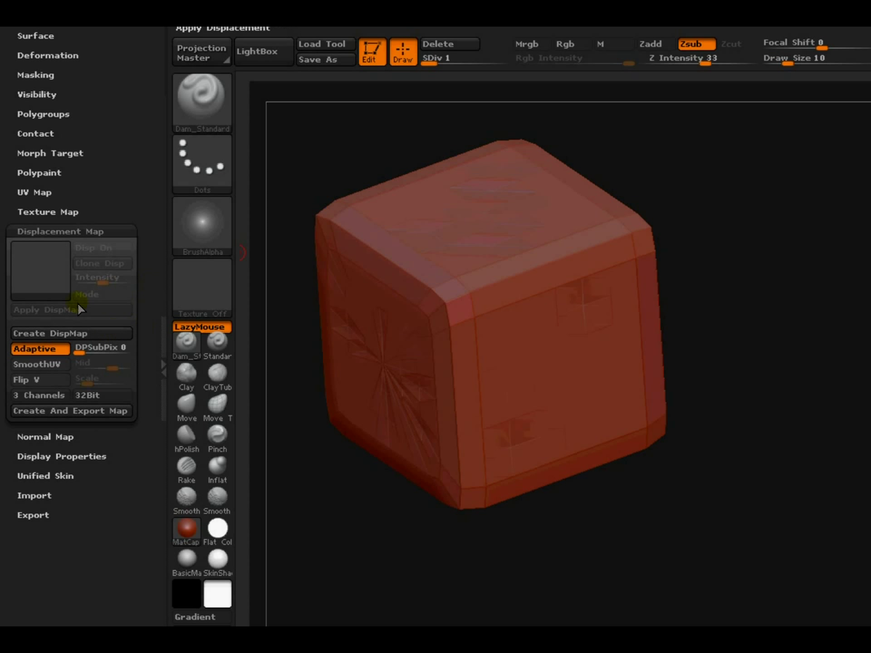
pyautogui.click(76, 336)
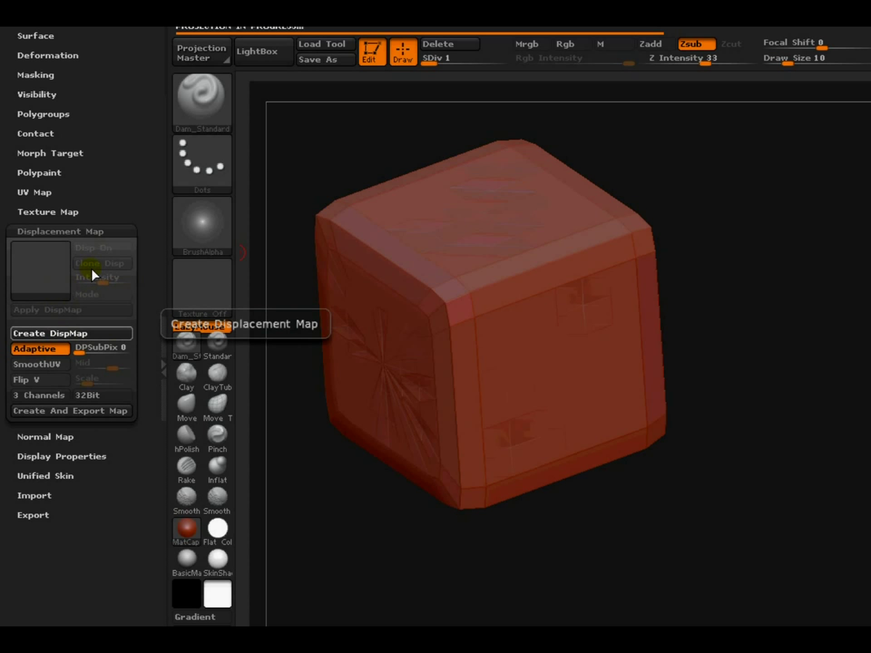
# Step: Check the UV Map settings and orbit the cube, then return to the Displacement Map thumbnail
pyautogui.click(122, 191)
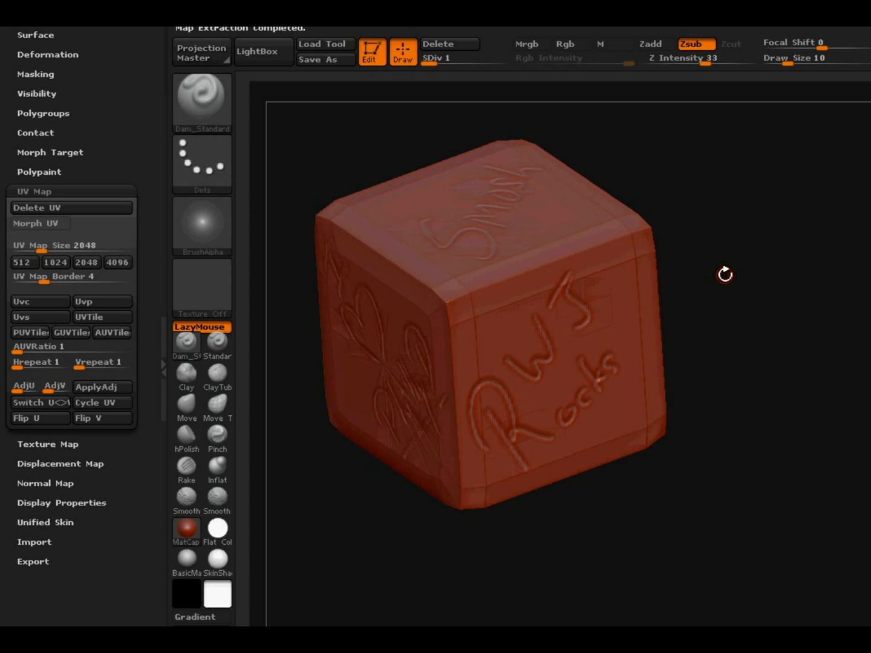
pyautogui.moveTo(725, 274)
pyautogui.mouseDown()
pyautogui.moveTo(746, 263)
pyautogui.moveTo(730, 269)
pyautogui.mouseUp()
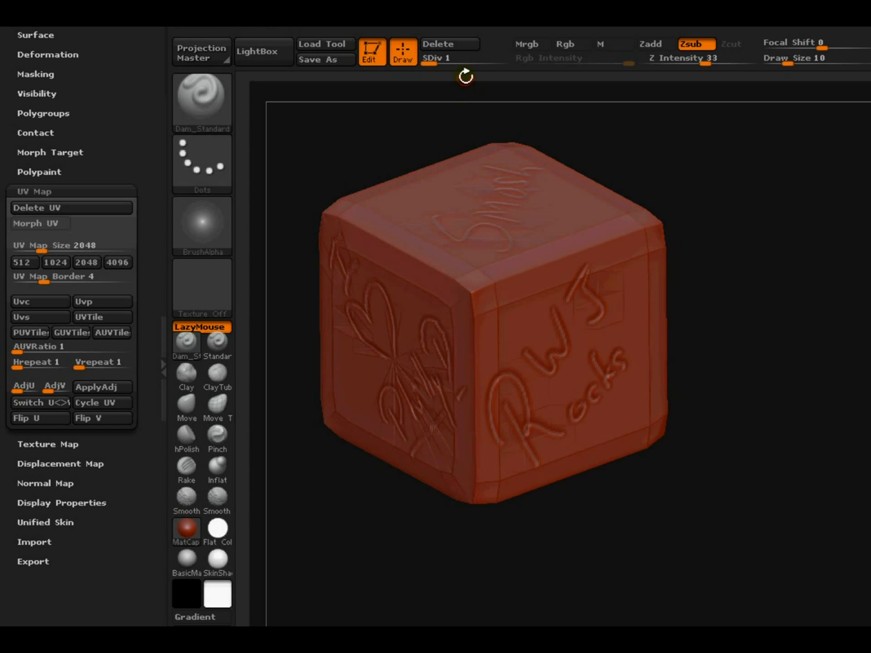
pyautogui.scroll(1, 111, 191)
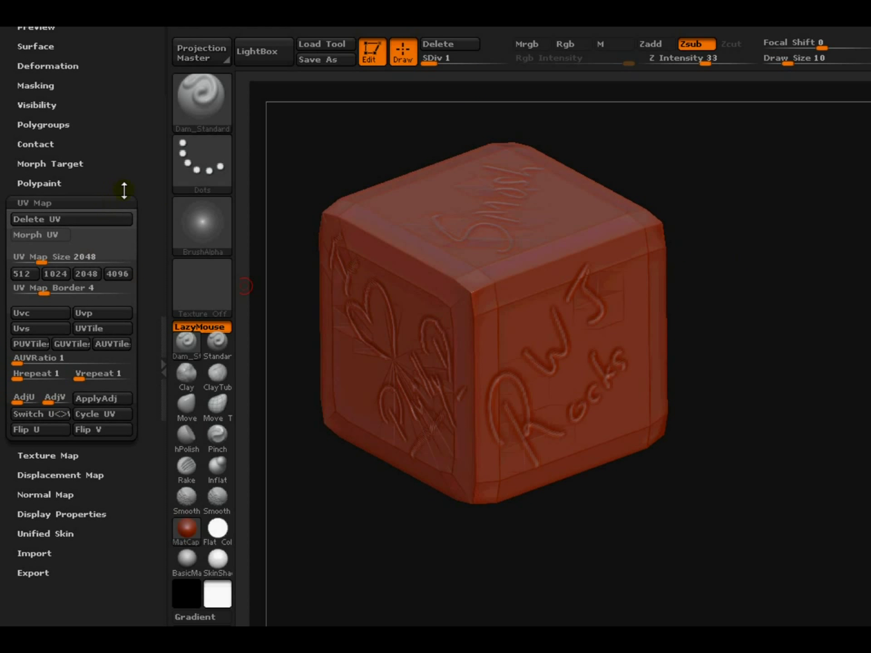
pyautogui.click(103, 201)
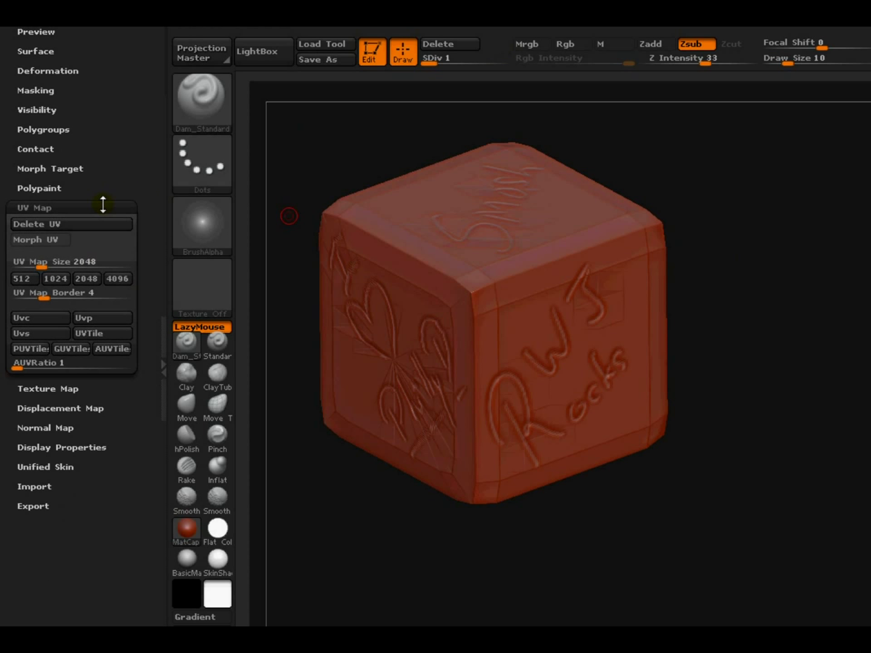
pyautogui.click(72, 247)
# Step: Turn off Disp On, clone the displacement map to an alpha, and start its export
pyautogui.click(123, 270)
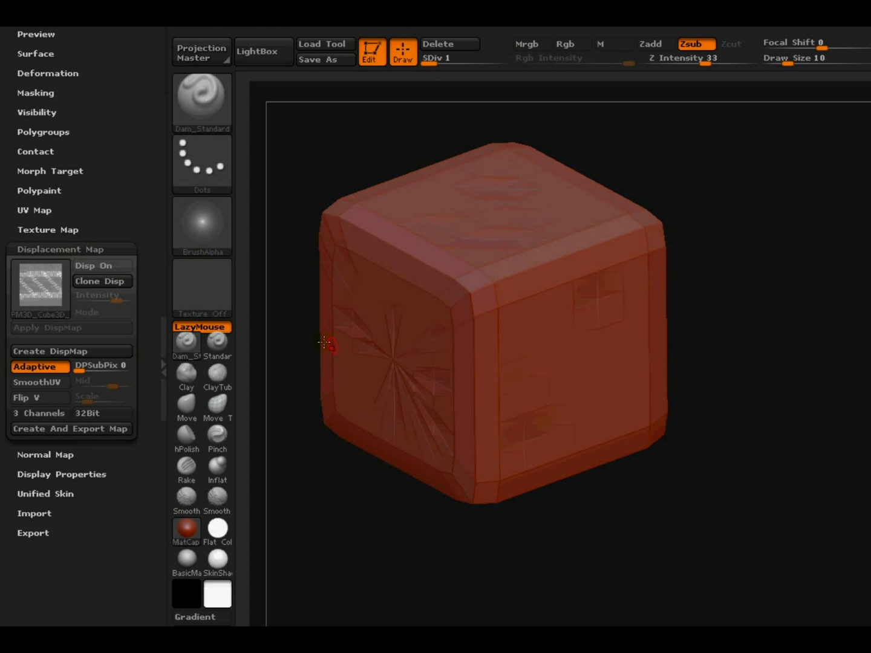
pyautogui.scroll(-1, 117, 229)
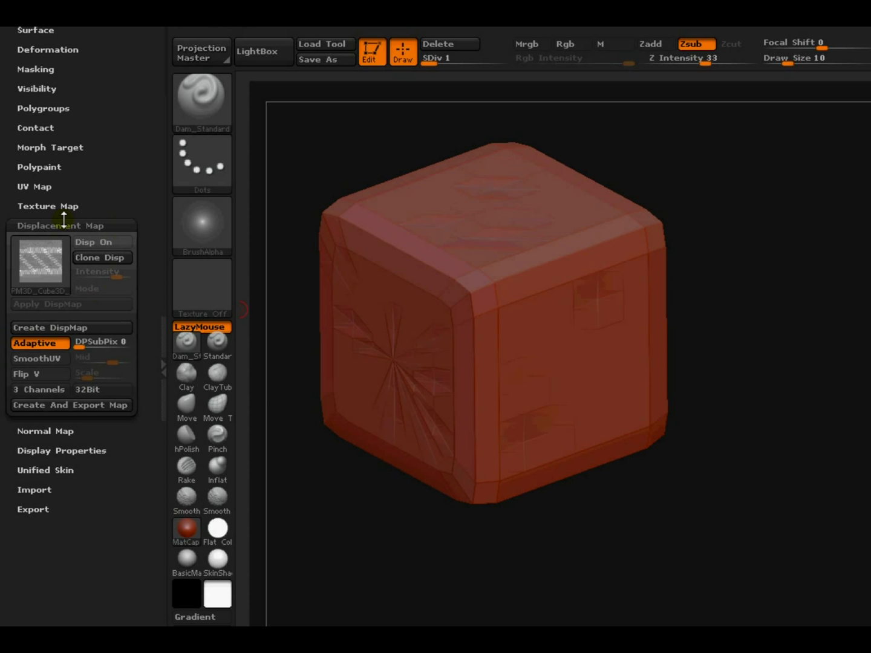
pyautogui.click(121, 258)
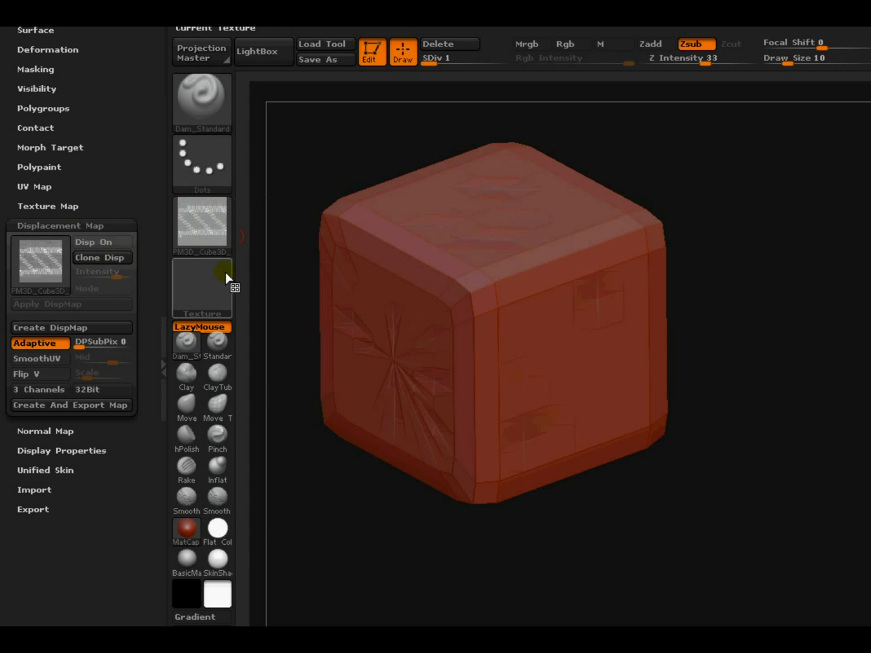
pyautogui.click(210, 240)
pyautogui.click(335, 494)
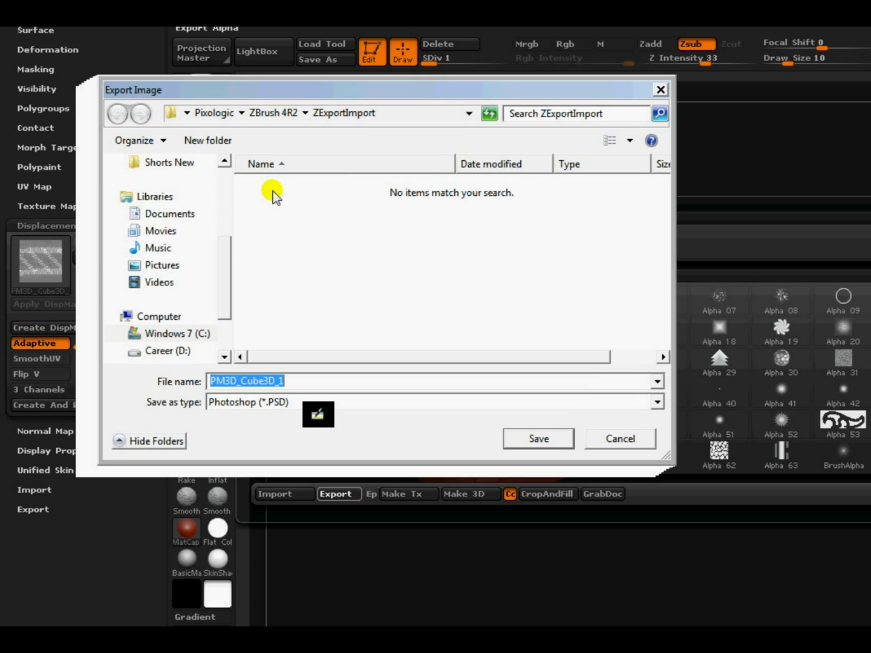
# Step: Target E:\Tutorial, name the file Displacement, and choose TIFF as the format
pyautogui.scroll(-2, 226, 285)
pyautogui.click(178, 300)
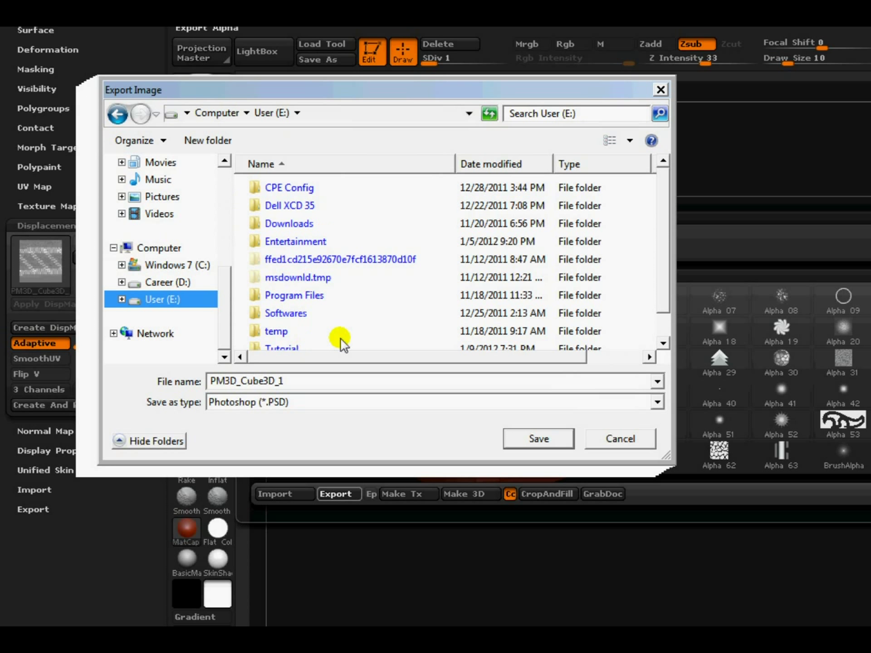
pyautogui.click(317, 345)
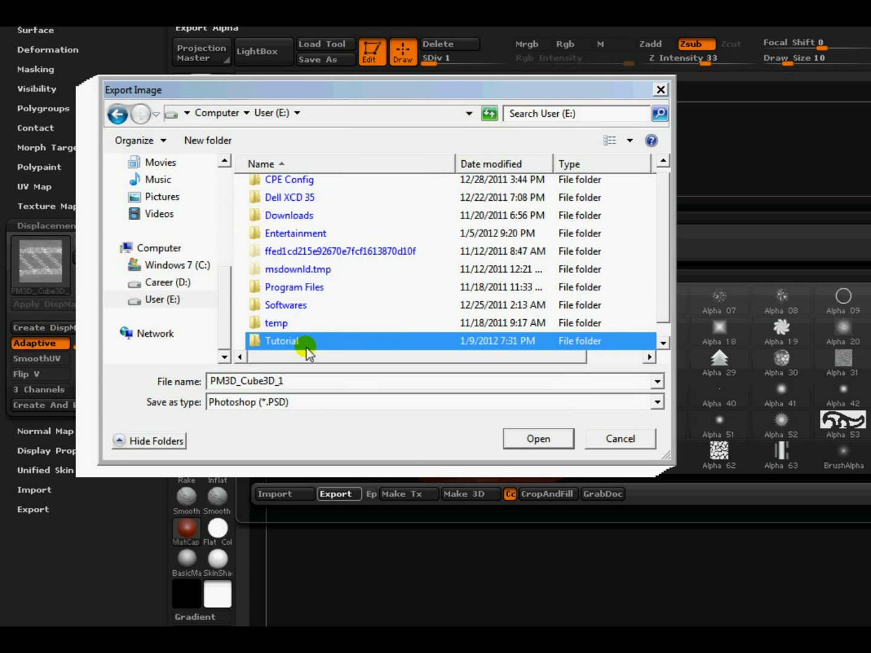
pyautogui.doubleClick(334, 381)
pyautogui.write('Displacemnet')
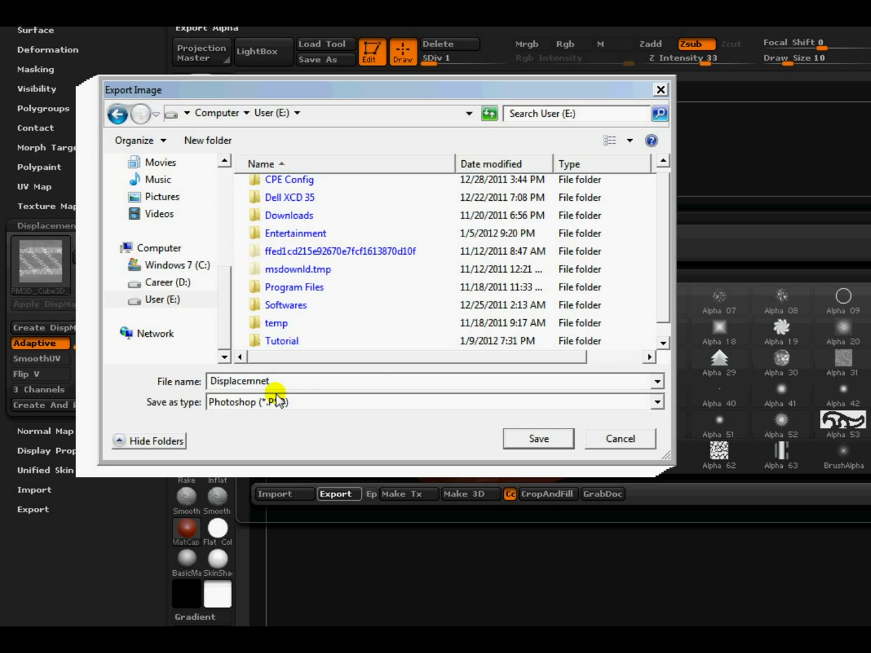
pyautogui.moveTo(266, 381); pyautogui.dragTo(304, 436)
pyautogui.press('BackSpace')
pyautogui.press('BackSpace')
pyautogui.press('BackSpace')
pyautogui.write('e')
pyautogui.click(585, 402)
pyautogui.click(509, 445)
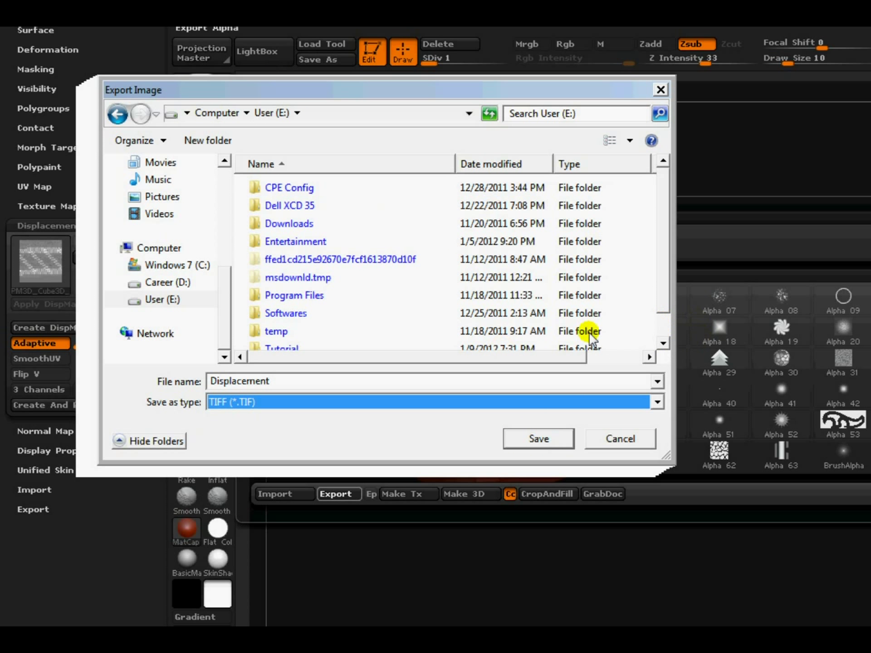
pyautogui.doubleClick(367, 348)
# Step: Save the Displacement TIFF, then export the cube mesh as Cube.OBJ into the Tutorial folder
pyautogui.click(560, 417)
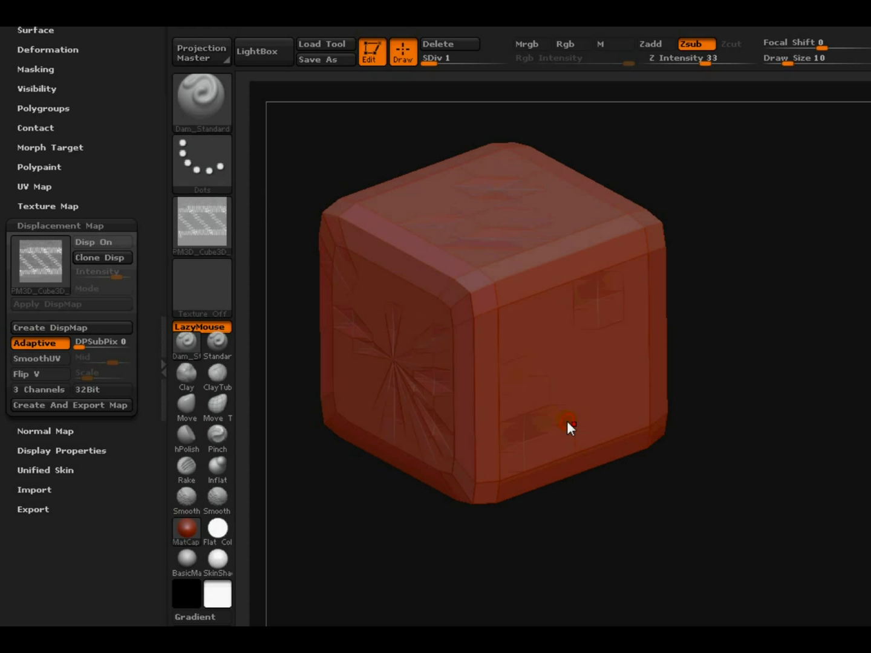
pyautogui.moveTo(90, 61); pyautogui.dragTo(129, 237)
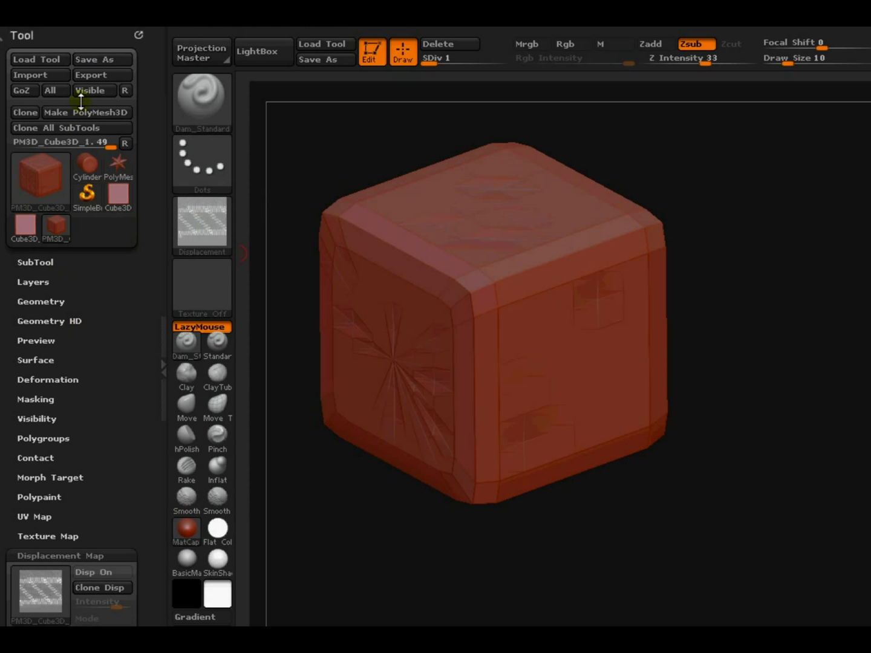
pyautogui.click(107, 75)
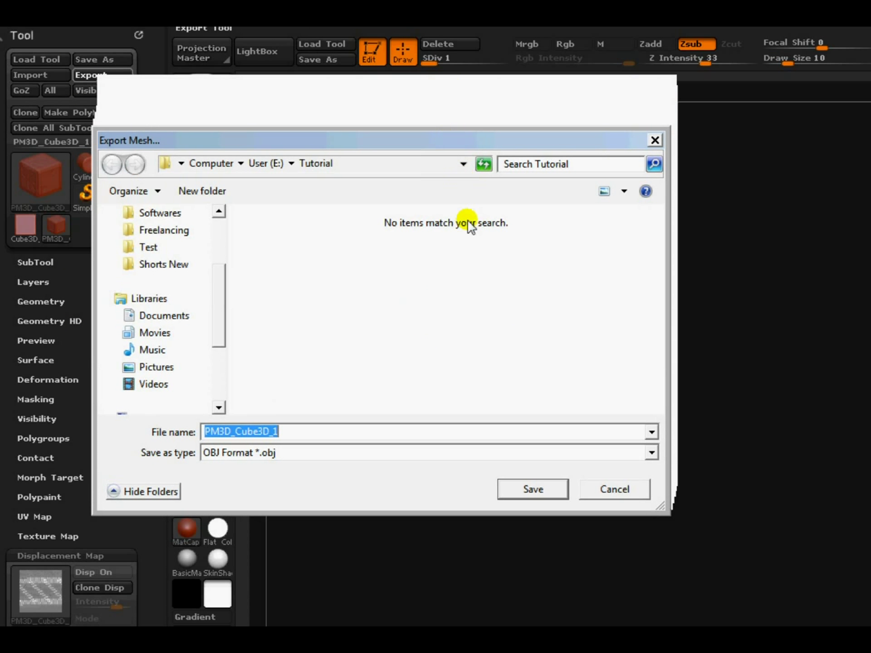
pyautogui.moveTo(524, 138)
pyautogui.mouseDown()
pyautogui.moveTo(557, 161)
pyautogui.moveTo(528, 135)
pyautogui.mouseUp()
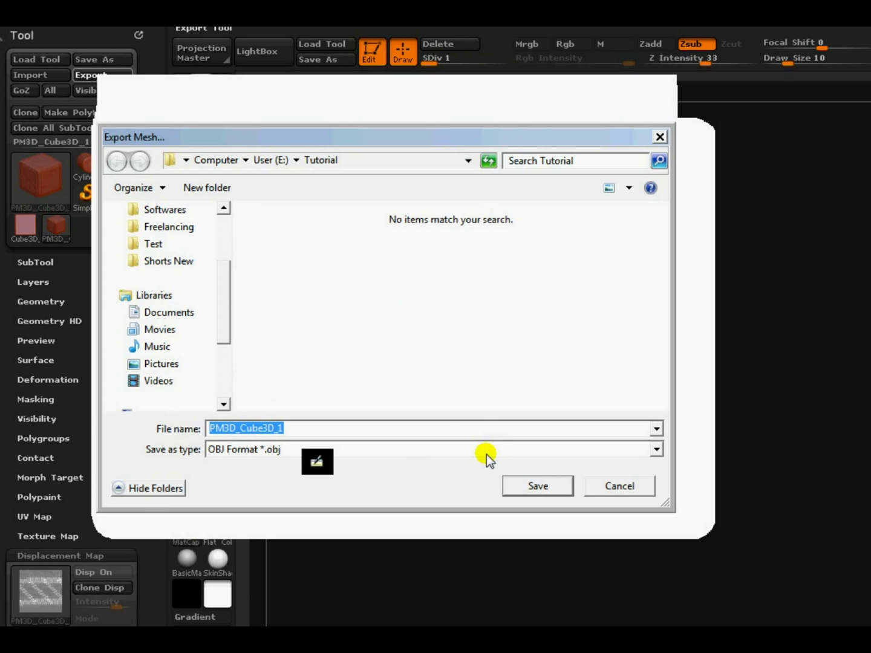
pyautogui.write('Cube')
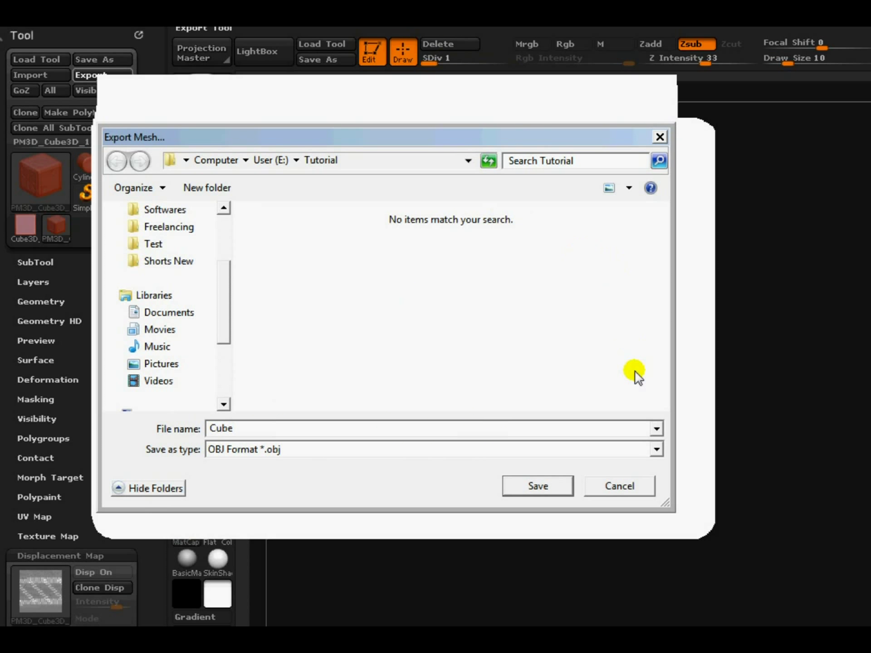
pyautogui.click(565, 484)
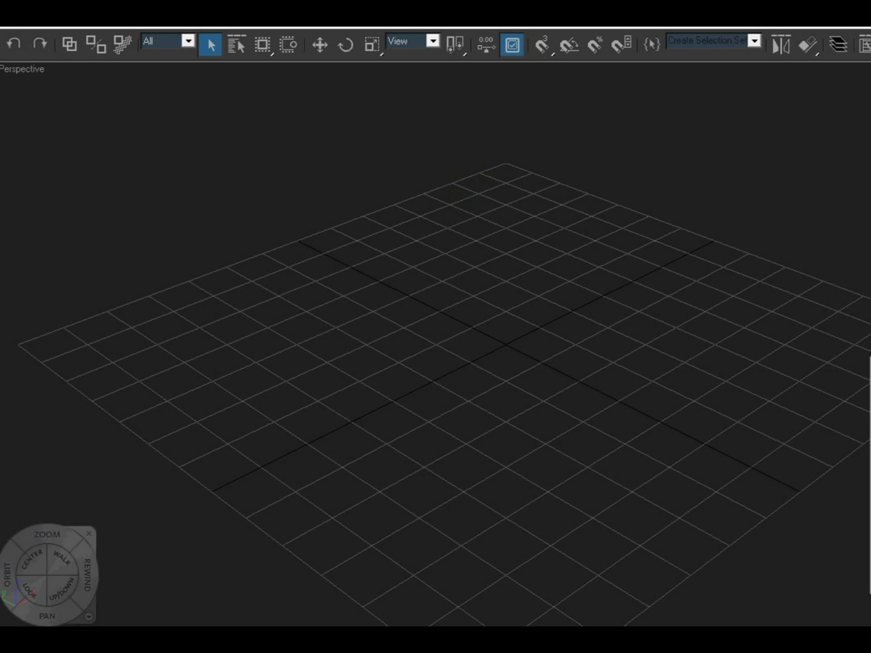
# Step: Import Cube.OBJ from E:\Tutorial into the 3ds Max scene with the default OBJ options
pyautogui.click(9, 33)
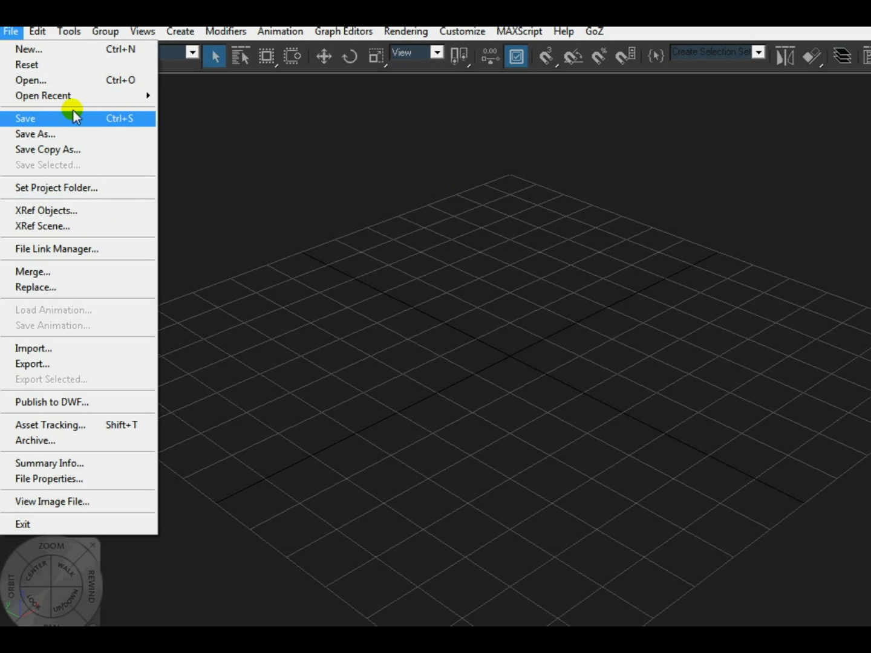
pyautogui.click(90, 352)
pyautogui.moveTo(578, 226); pyautogui.dragTo(509, 215)
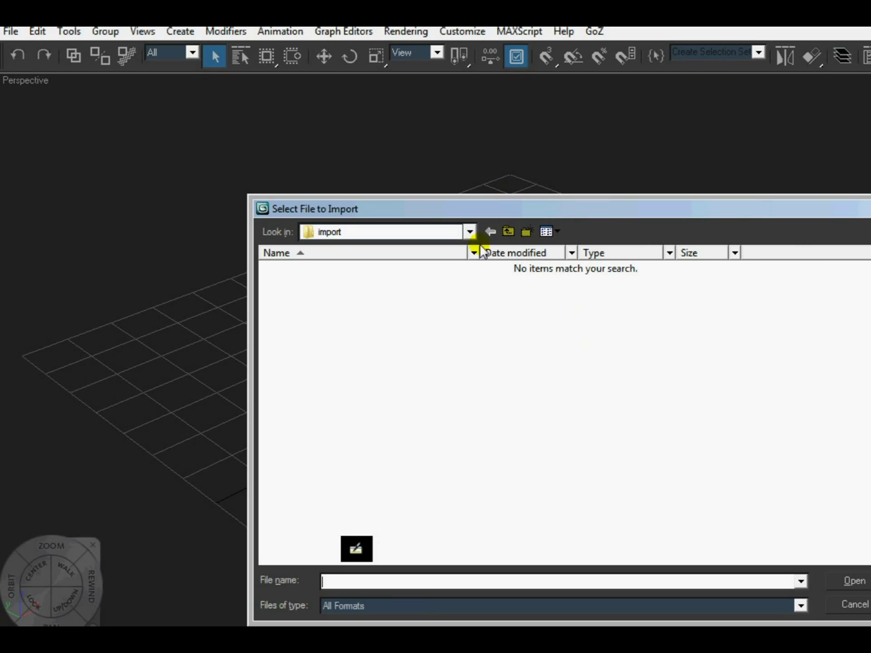
pyautogui.click(470, 232)
pyautogui.click(375, 389)
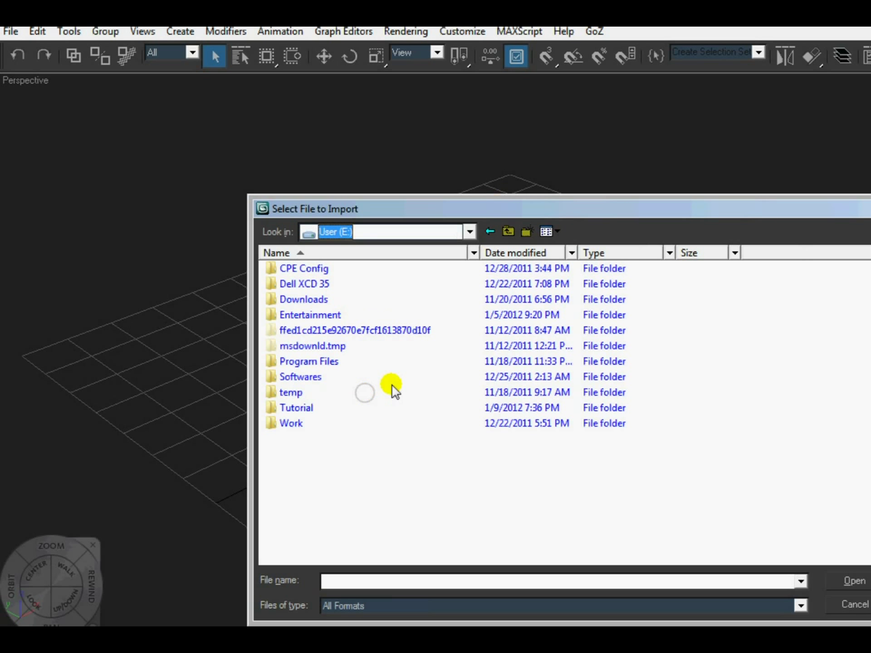
pyautogui.doubleClick(297, 408)
pyautogui.click(314, 320)
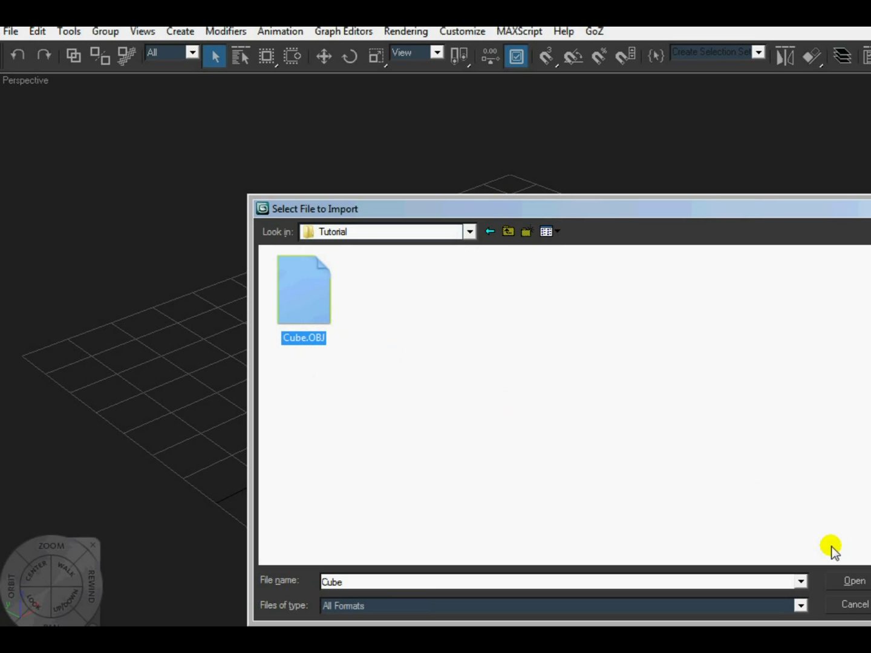
pyautogui.click(845, 582)
pyautogui.moveTo(633, 185); pyautogui.dragTo(567, 176)
pyautogui.click(429, 514)
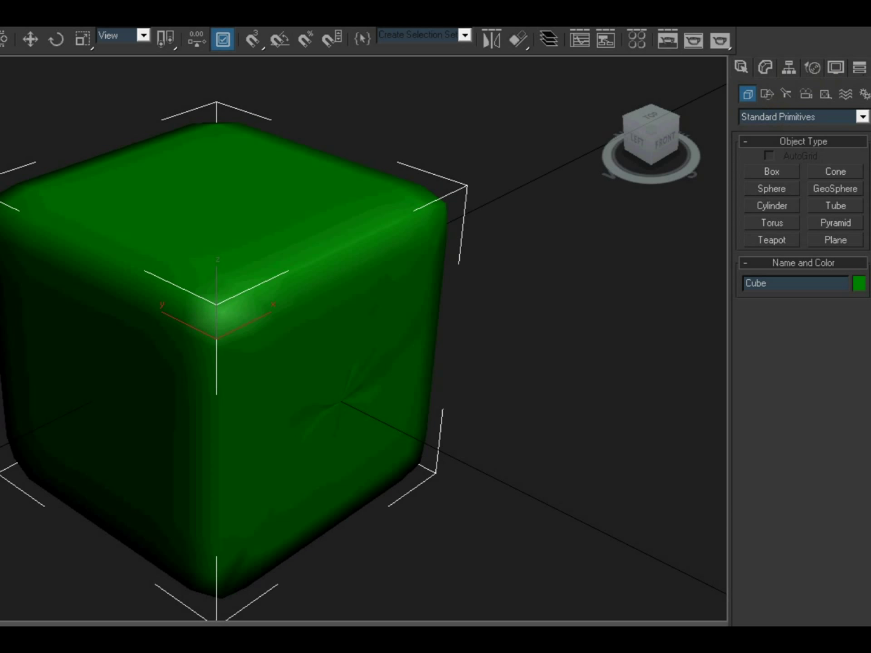
# Step: Show edged faces with F4 and add a TurboSmooth modifier to the cube
pyautogui.press('F4')
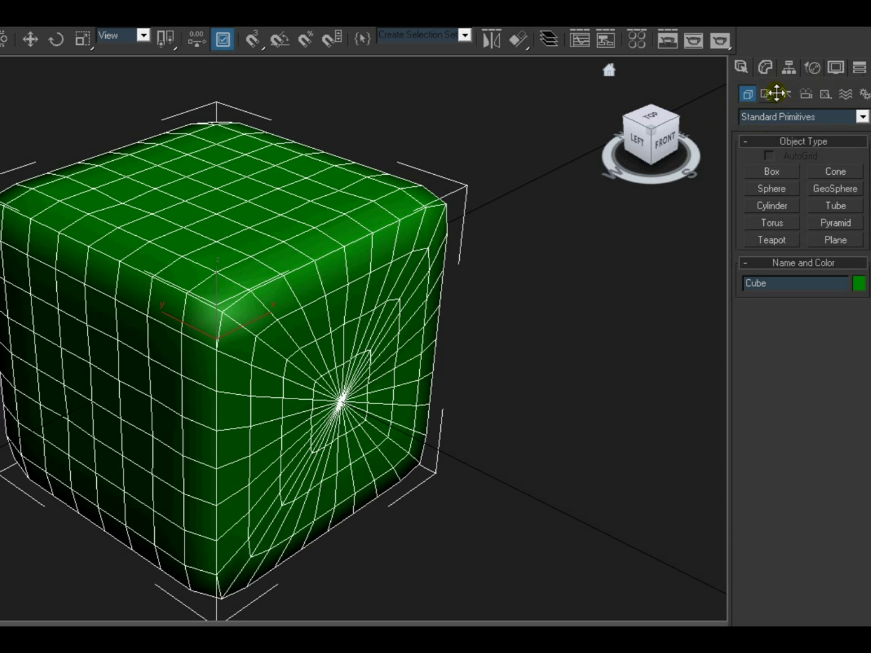
pyautogui.click(767, 67)
pyautogui.click(787, 112)
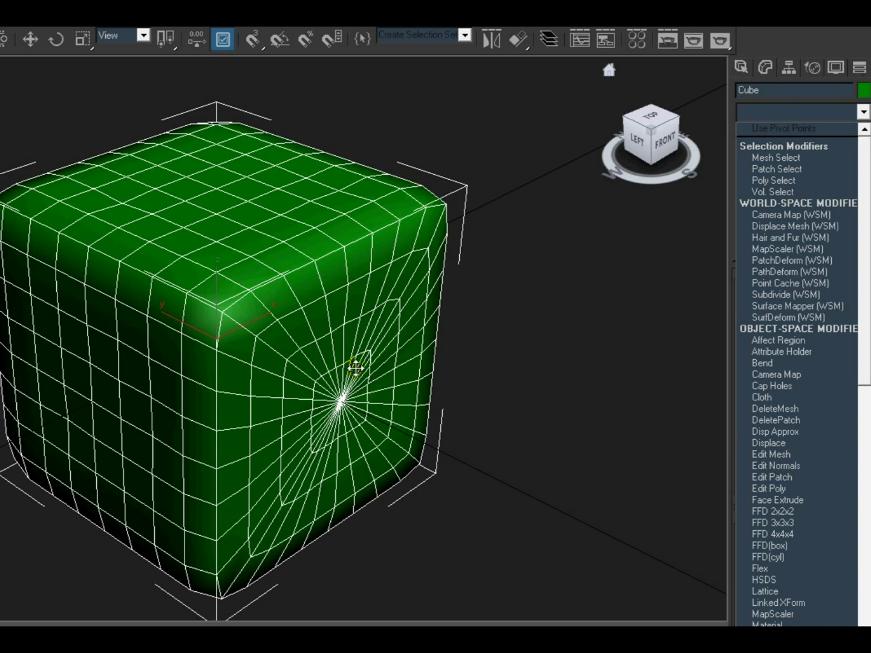
pyautogui.press('t')
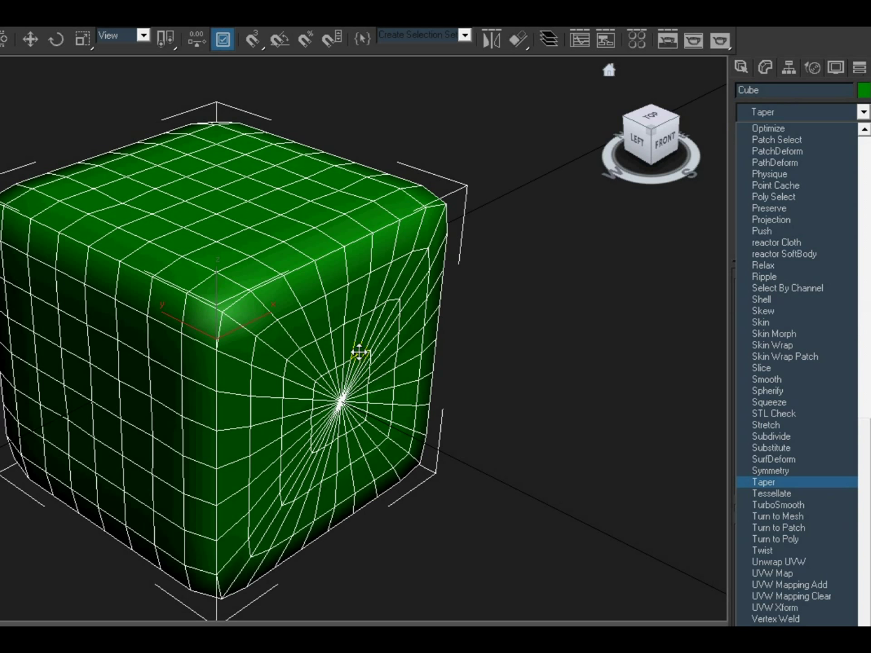
pyautogui.press('t')
pyautogui.press('u')
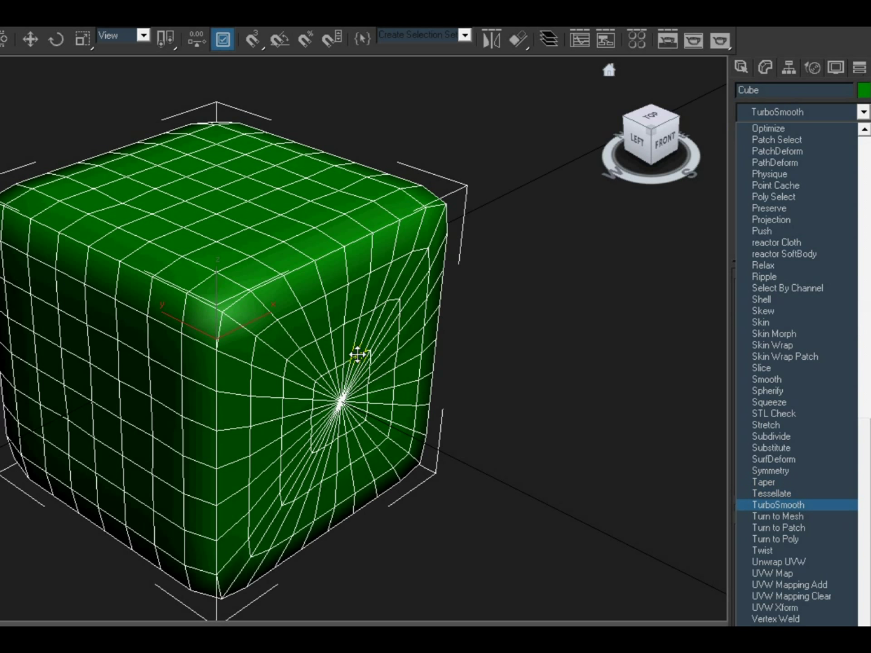
pyautogui.press('Return')
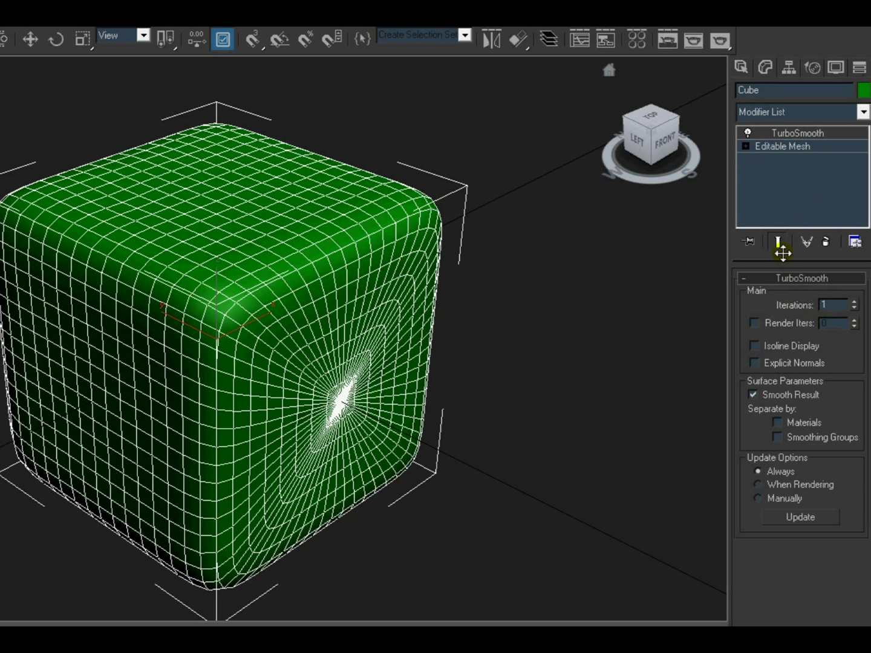
# Step: Select the Editable Mesh level and toggle Show End Result on and off
pyautogui.click(805, 145)
pyautogui.click(778, 242)
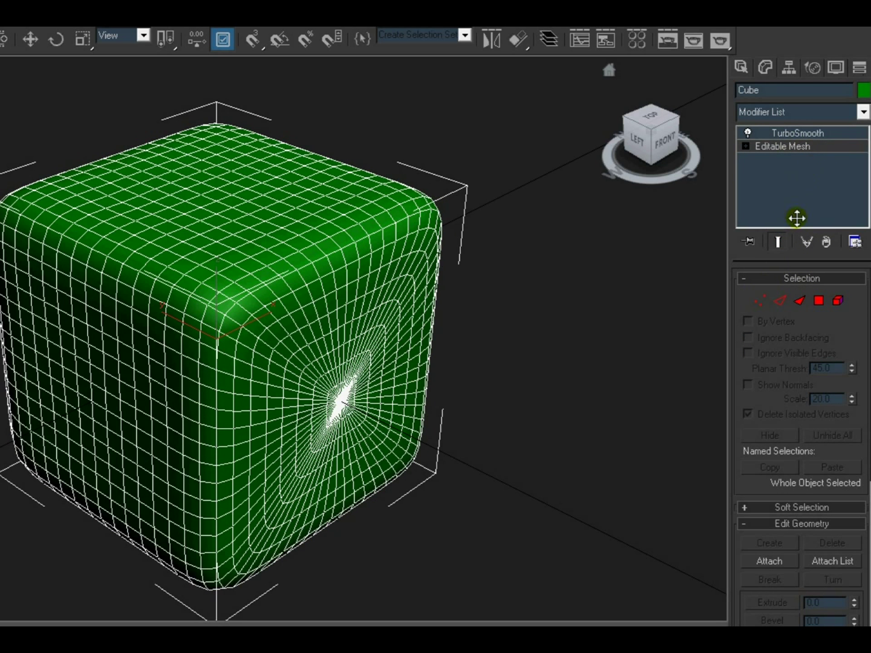
pyautogui.click(779, 242)
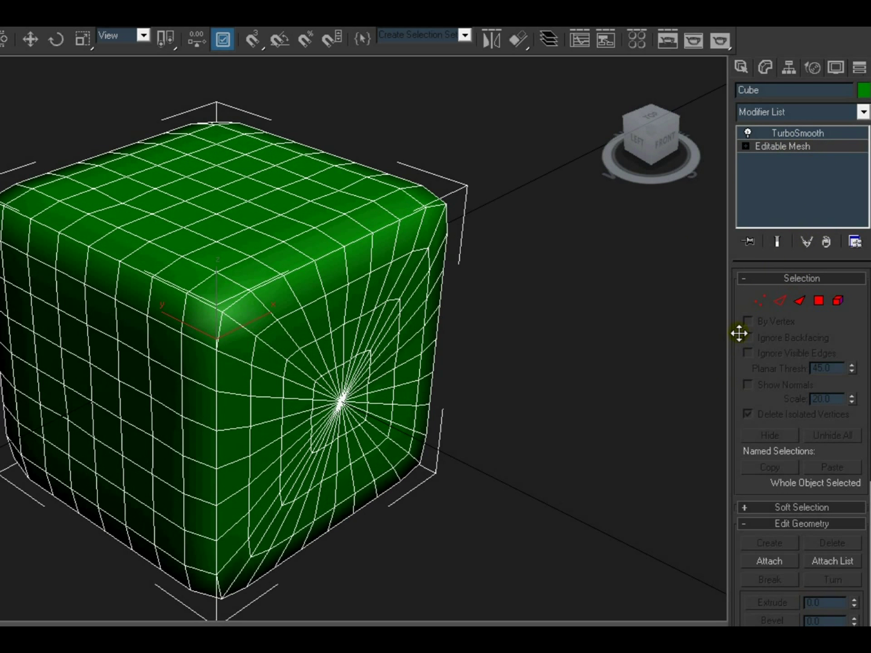
# Step: Apply the 01 - Default material from slot 1 to the cube
pyautogui.moveTo(525, 272); pyautogui.dragTo(459, 285)
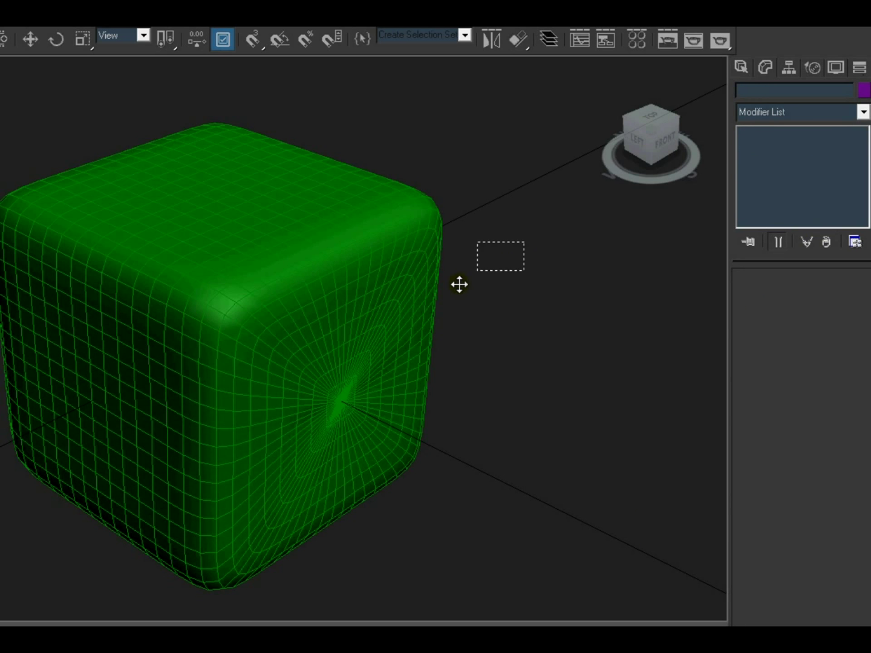
pyautogui.hotkey('ctrl', 'z')
pyautogui.press('m')
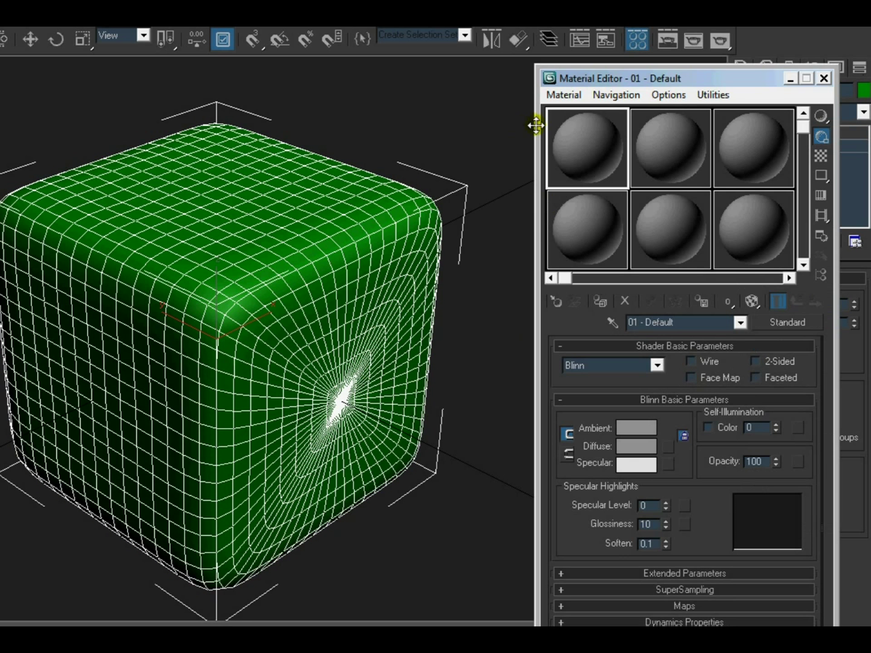
pyautogui.moveTo(637, 78); pyautogui.dragTo(571, 137)
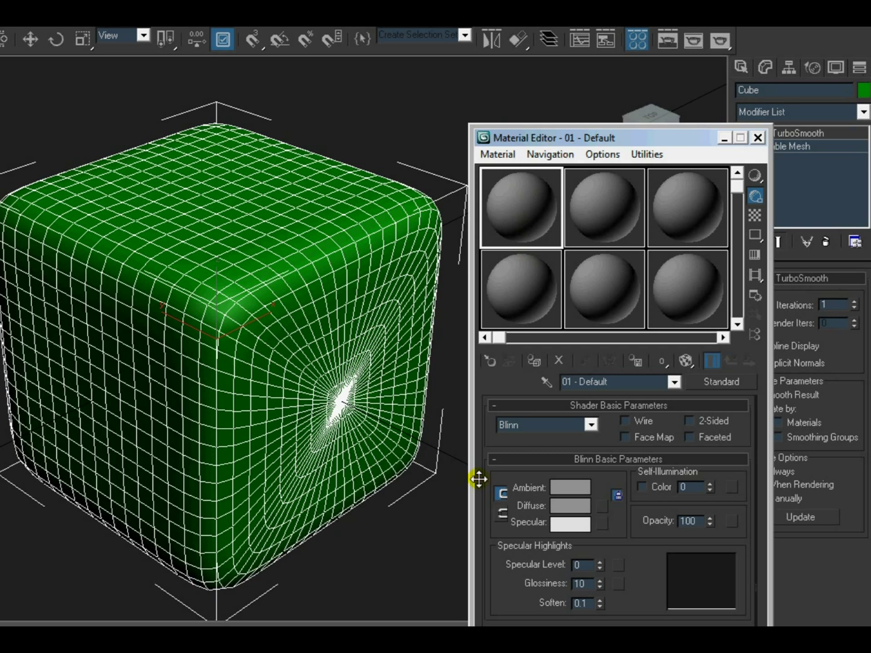
pyautogui.moveTo(521, 214); pyautogui.dragTo(402, 298)
pyautogui.moveTo(612, 141); pyautogui.dragTo(592, 86)
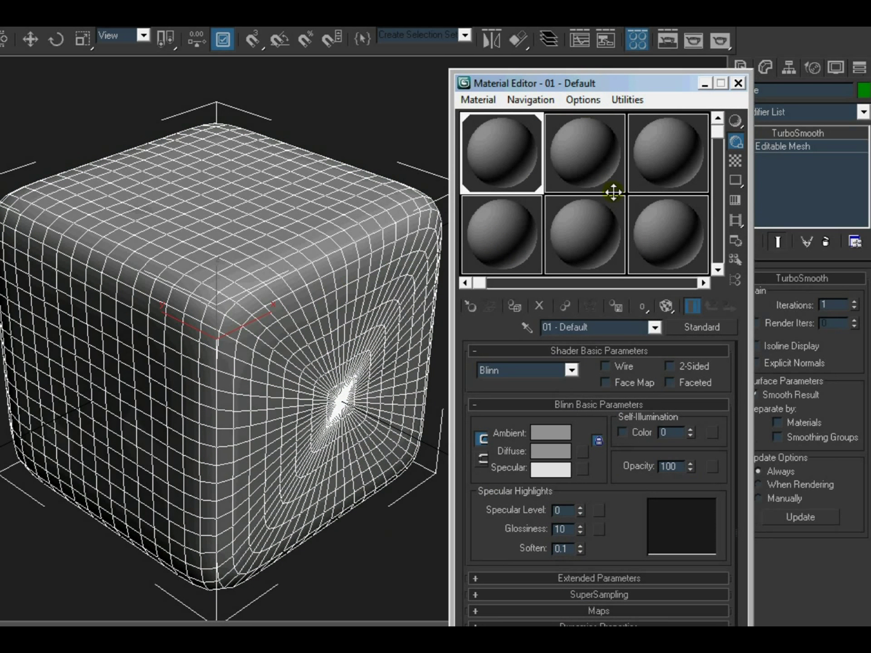
# Step: Unlock the material's mental ray Displacement slot, leaving it set to None
pyautogui.scroll(-1, 605, 448)
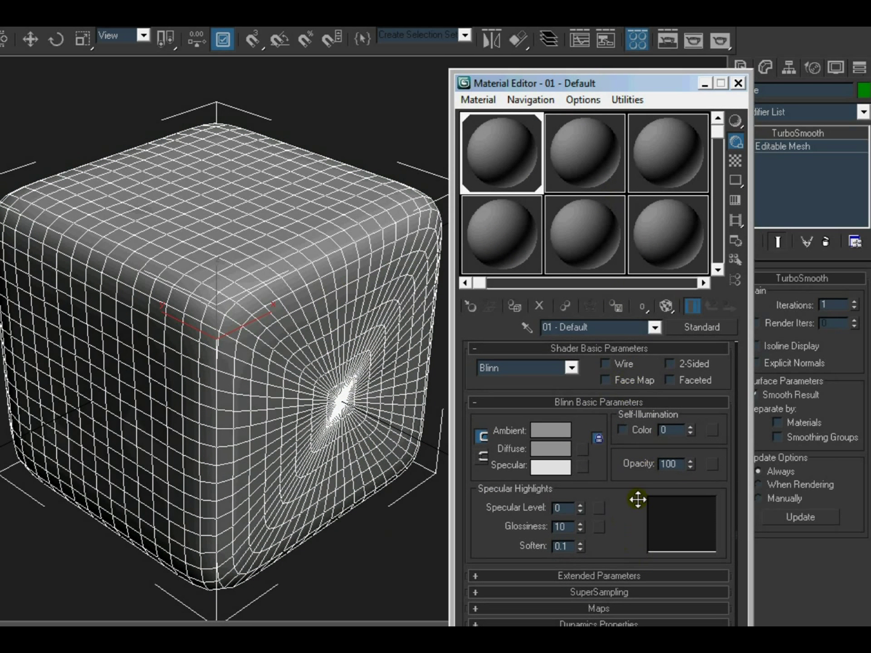
pyautogui.moveTo(649, 80); pyautogui.dragTo(635, 1)
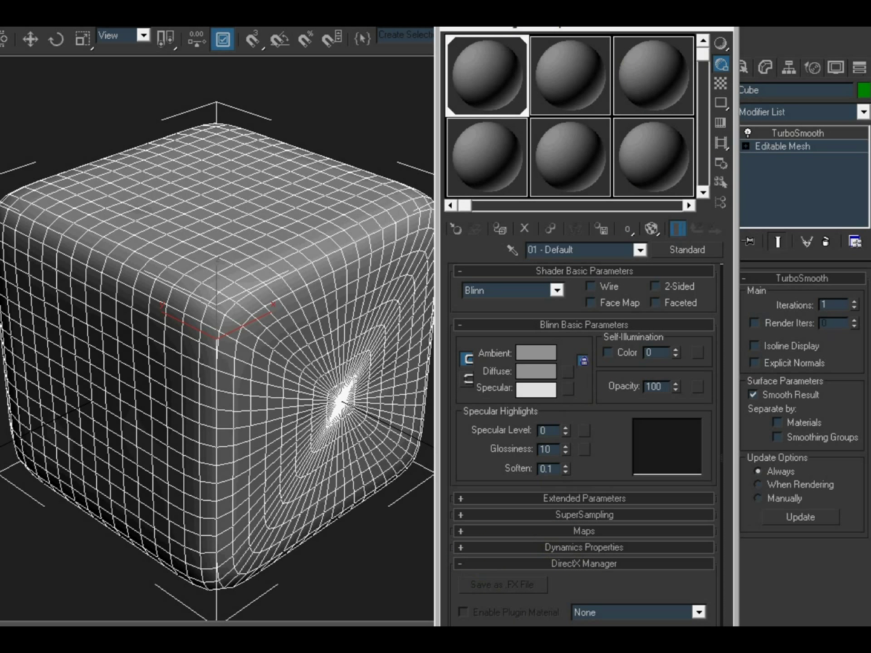
pyautogui.moveTo(613, 572); pyautogui.dragTo(612, 572)
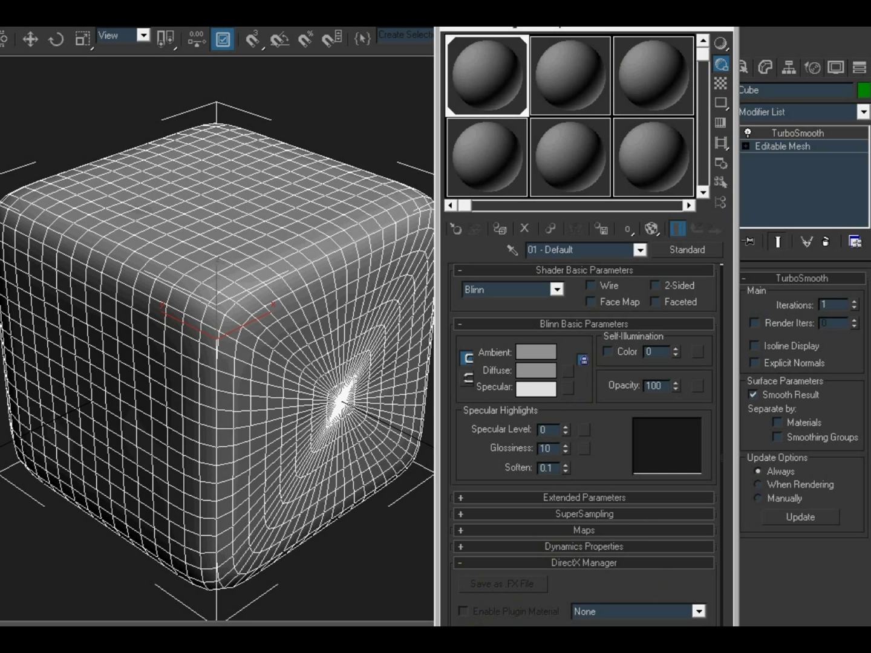
pyautogui.scroll(-5, 525, 602)
pyautogui.moveTo(692, 100); pyautogui.dragTo(678, 97)
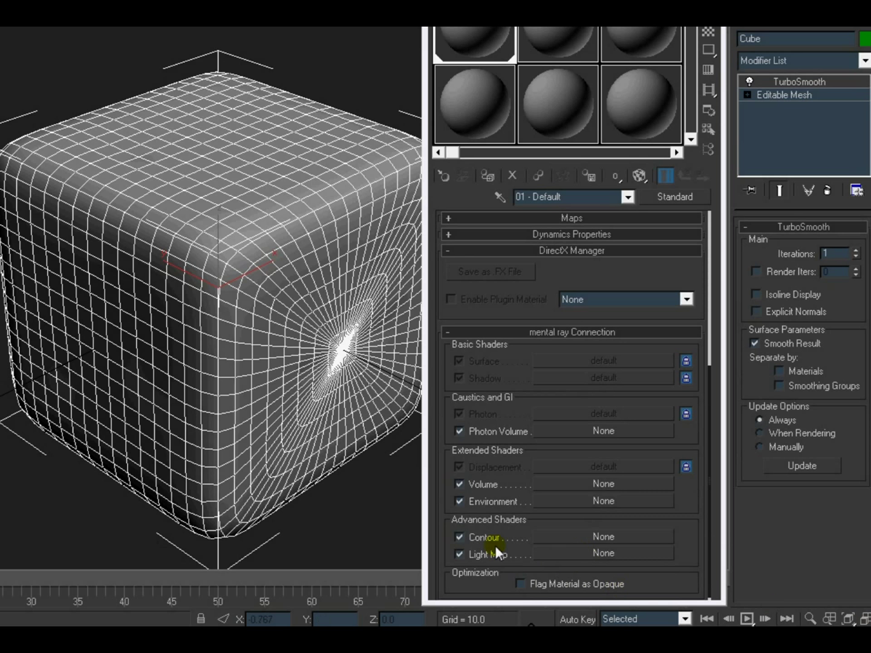
pyautogui.scroll(1, 544, 362)
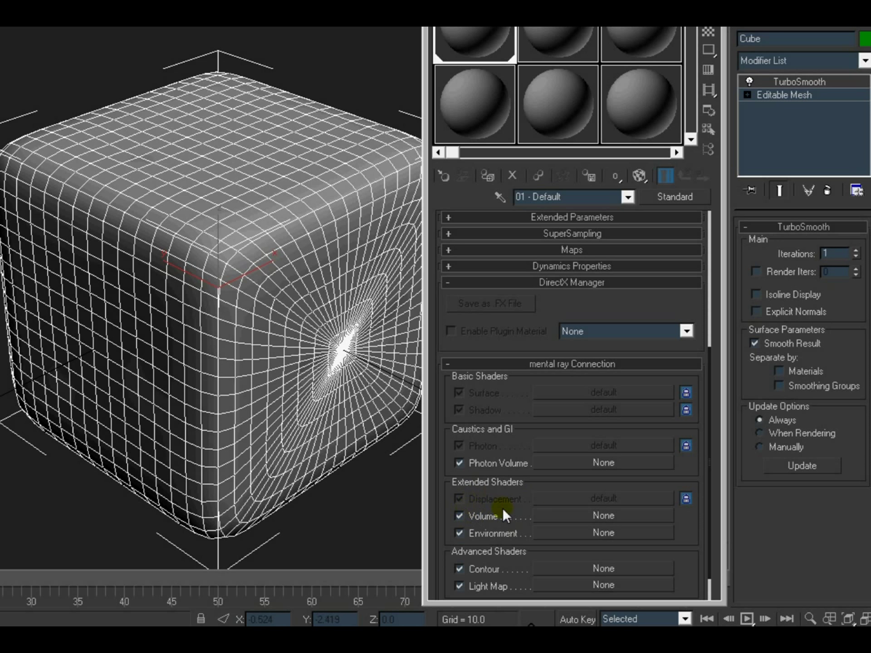
pyautogui.click(686, 498)
pyautogui.click(613, 503)
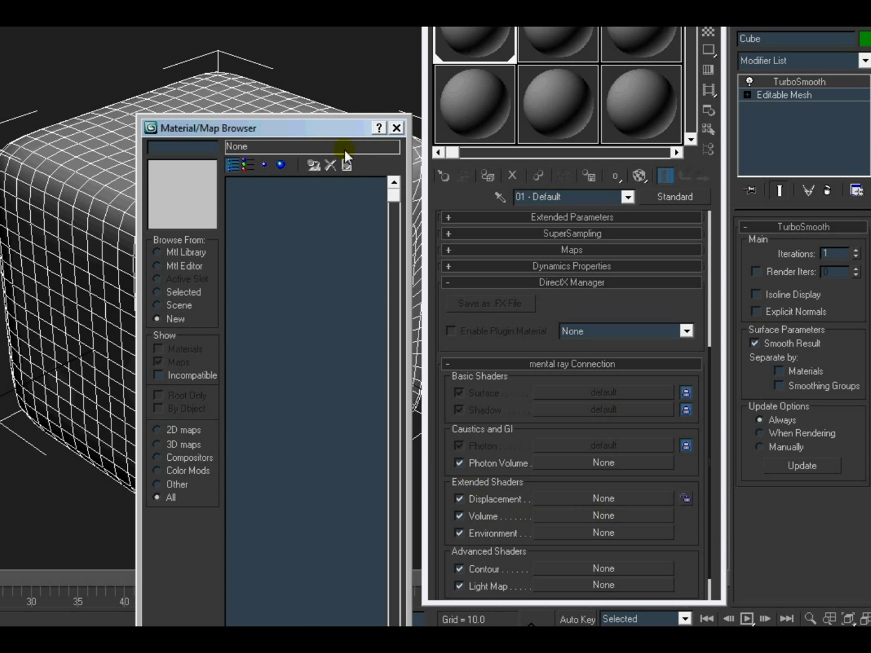
pyautogui.click(397, 129)
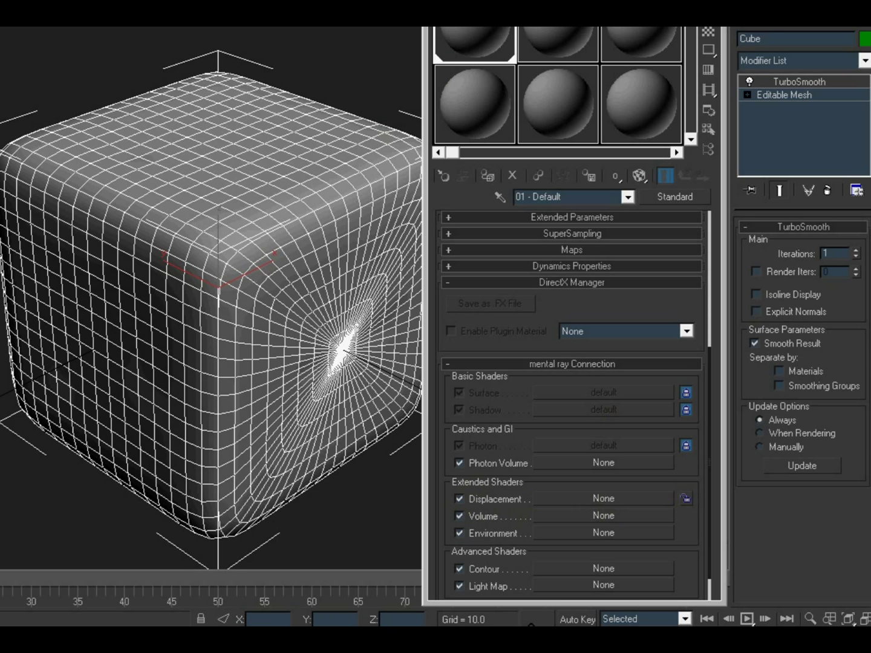
# Step: Assign mental ray Renderer as the production renderer and unlock the Material Editor renderer
pyautogui.press('F10')
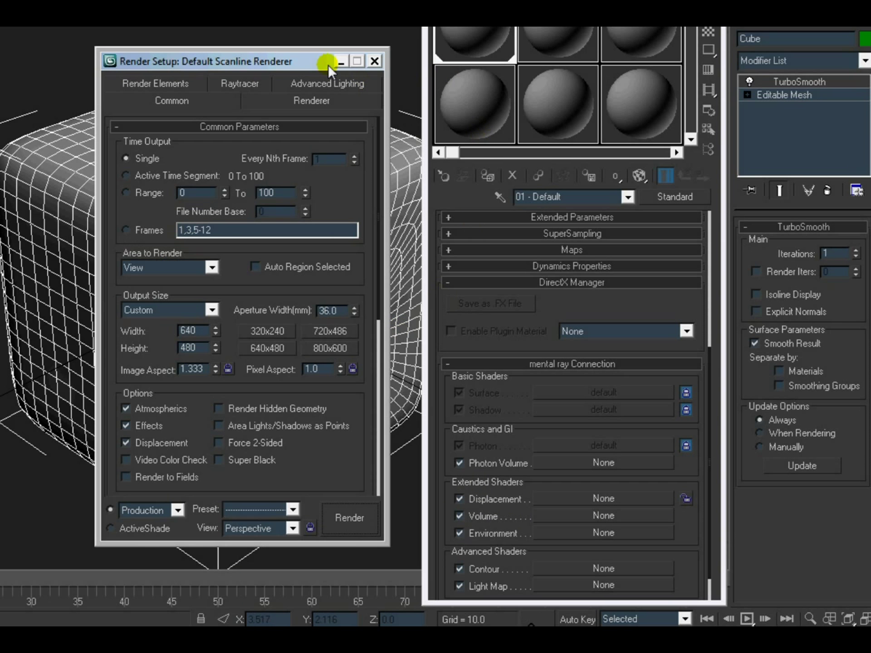
pyautogui.moveTo(328, 65); pyautogui.dragTo(418, 128)
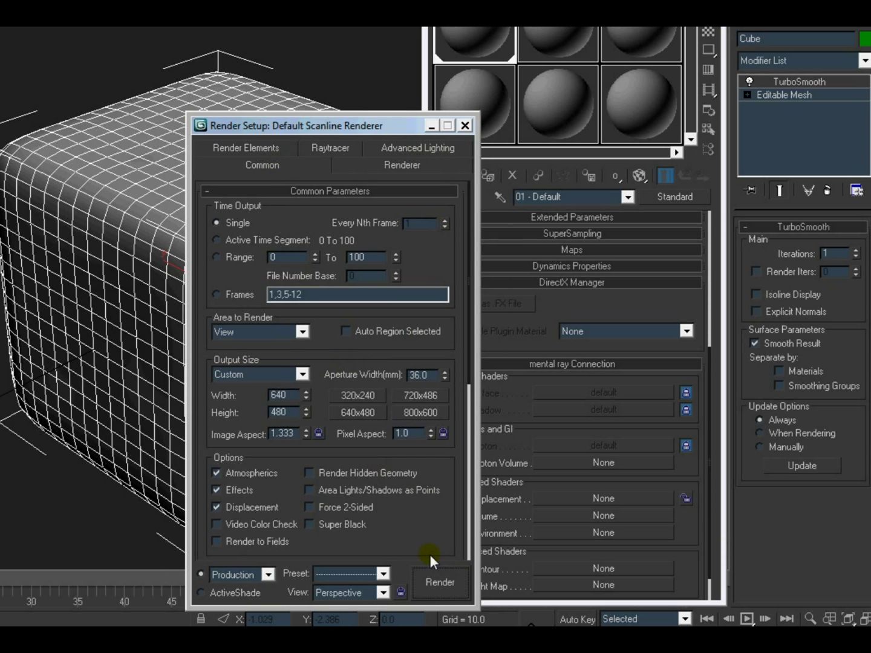
pyautogui.moveTo(430, 555); pyautogui.dragTo(427, 380)
pyautogui.scroll(-3, 400, 406)
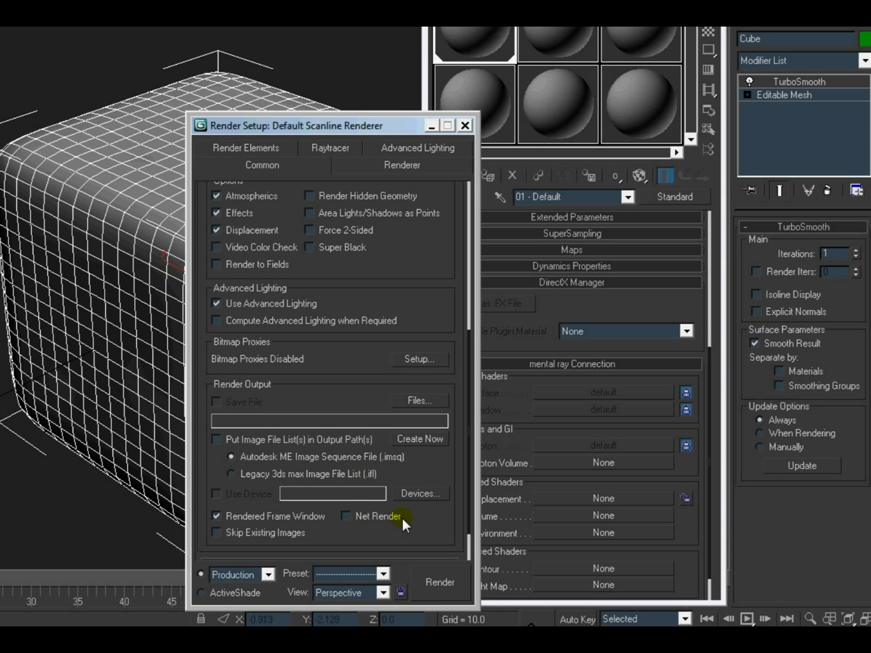
pyautogui.moveTo(414, 534); pyautogui.dragTo(419, 491)
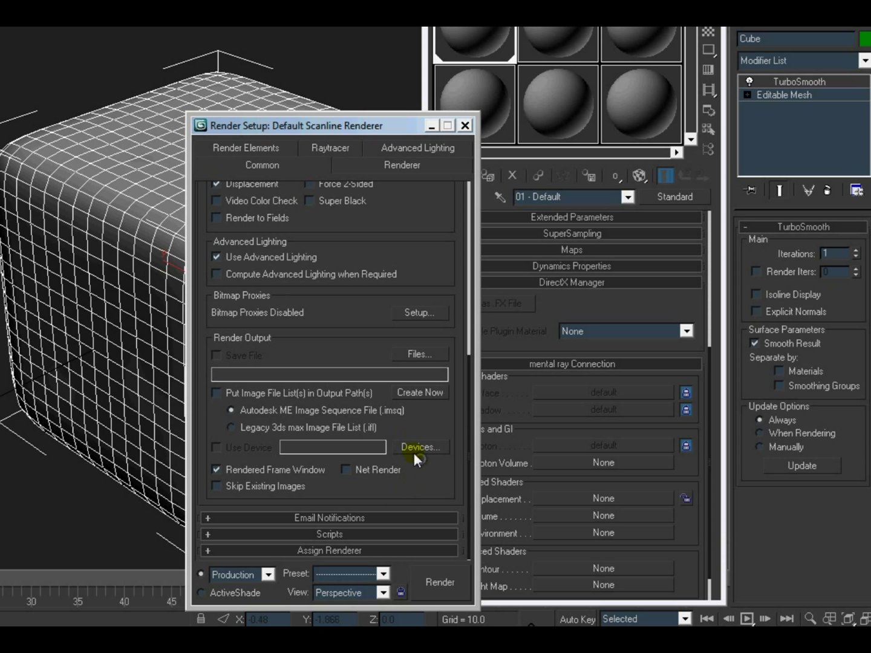
pyautogui.click(207, 551)
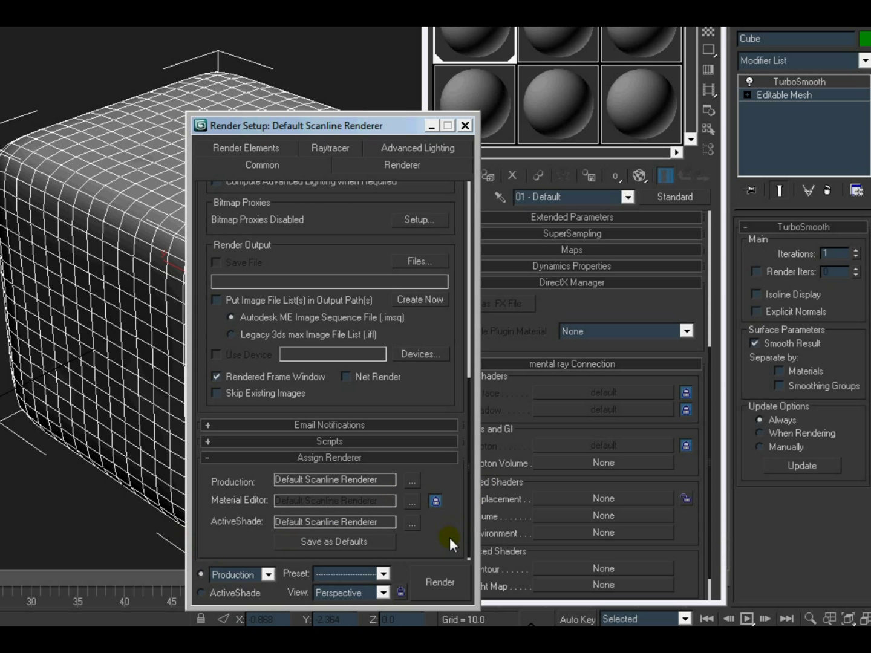
pyautogui.click(412, 481)
pyautogui.click(286, 261)
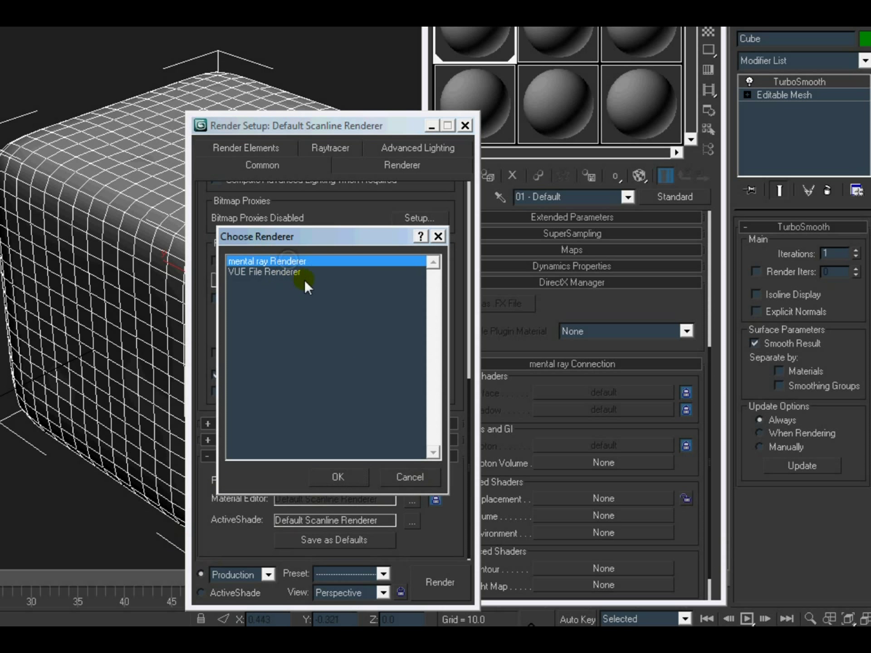
pyautogui.click(362, 482)
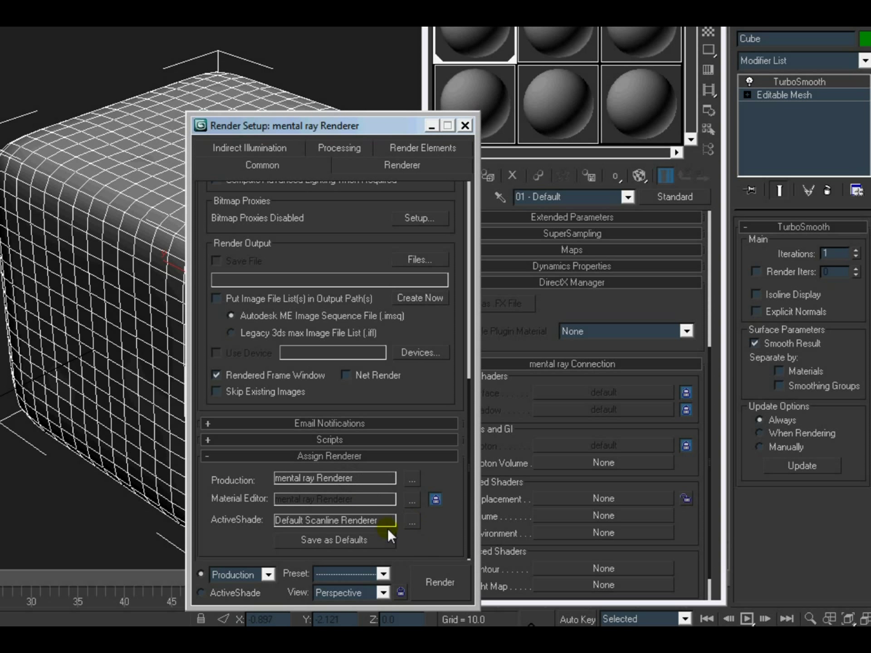
pyautogui.click(434, 500)
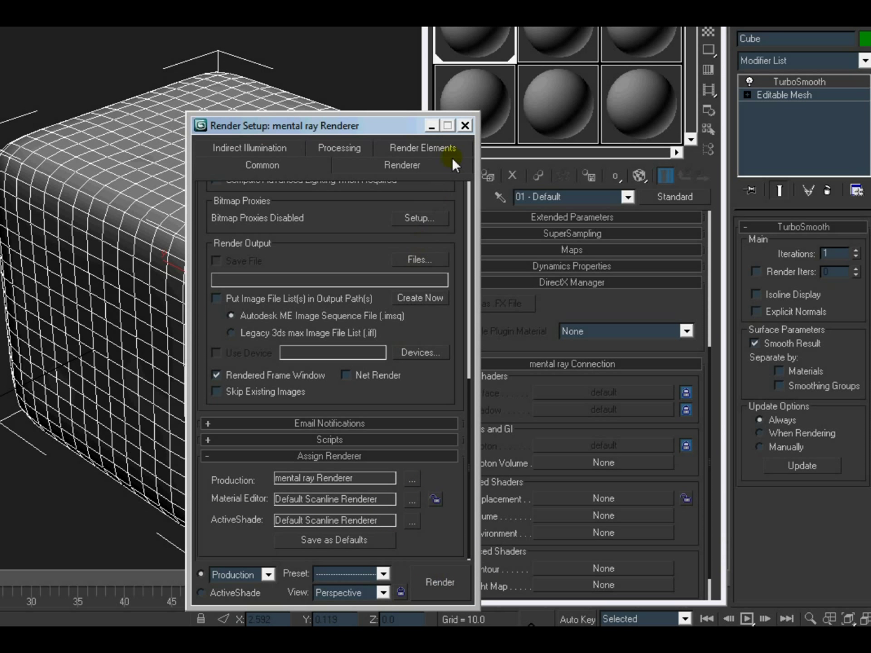
# Step: Put a 3D Displacement (3dsmax) shader in the Displacement slot and open its Extrusion Map list
pyautogui.click(465, 125)
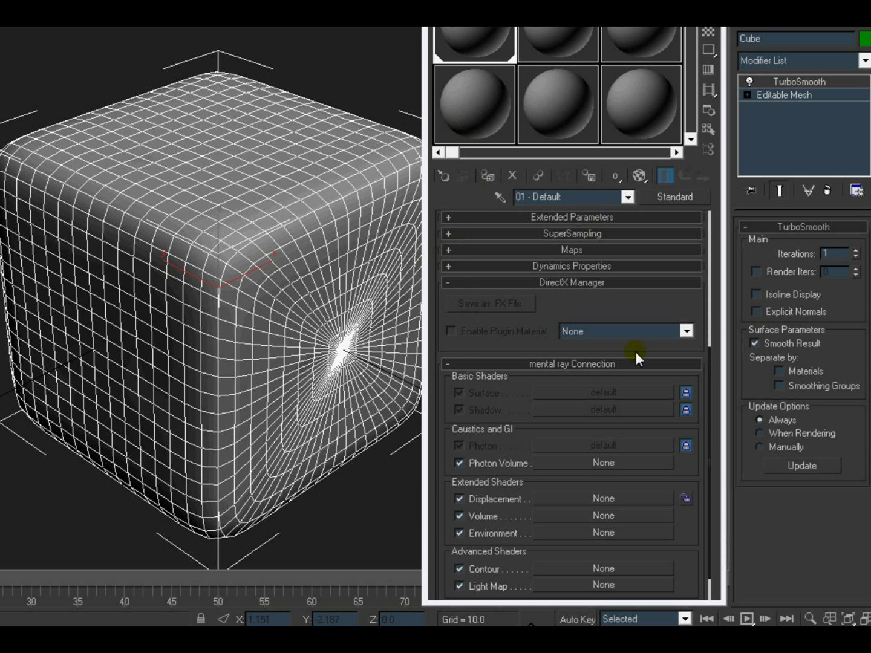
pyautogui.click(629, 497)
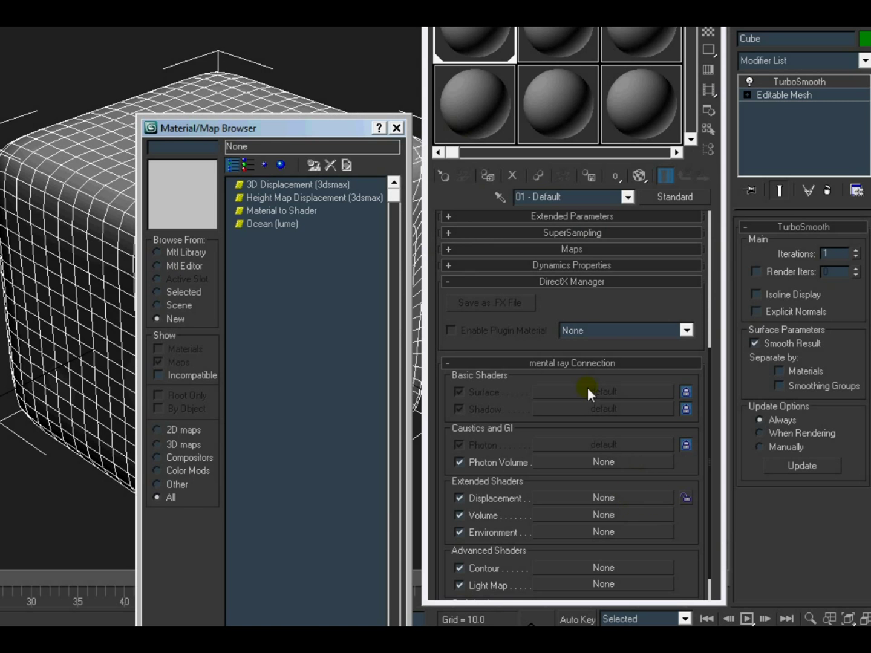
pyautogui.moveTo(333, 132); pyautogui.dragTo(550, 225)
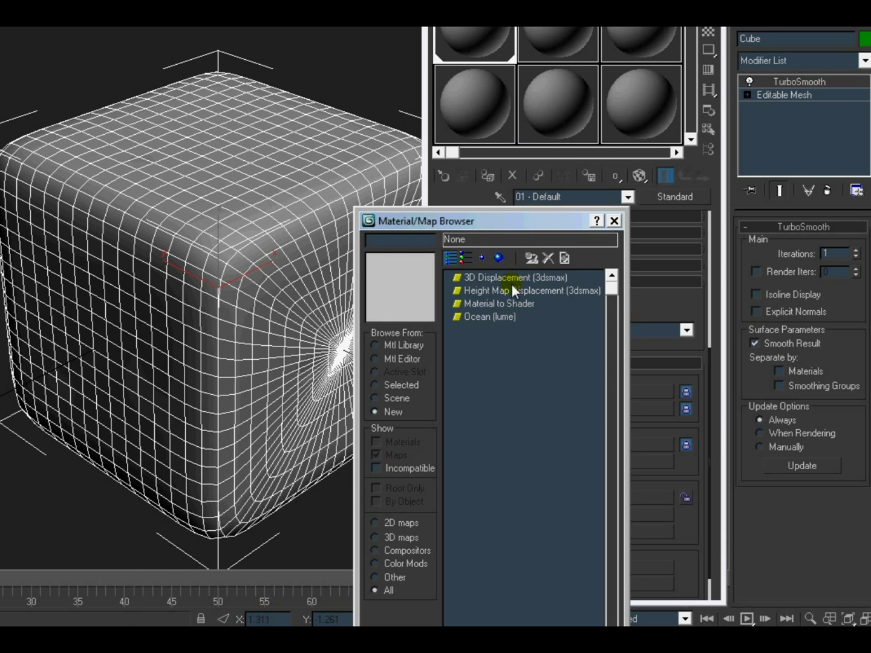
pyautogui.click(512, 280)
pyautogui.doubleClick(512, 191)
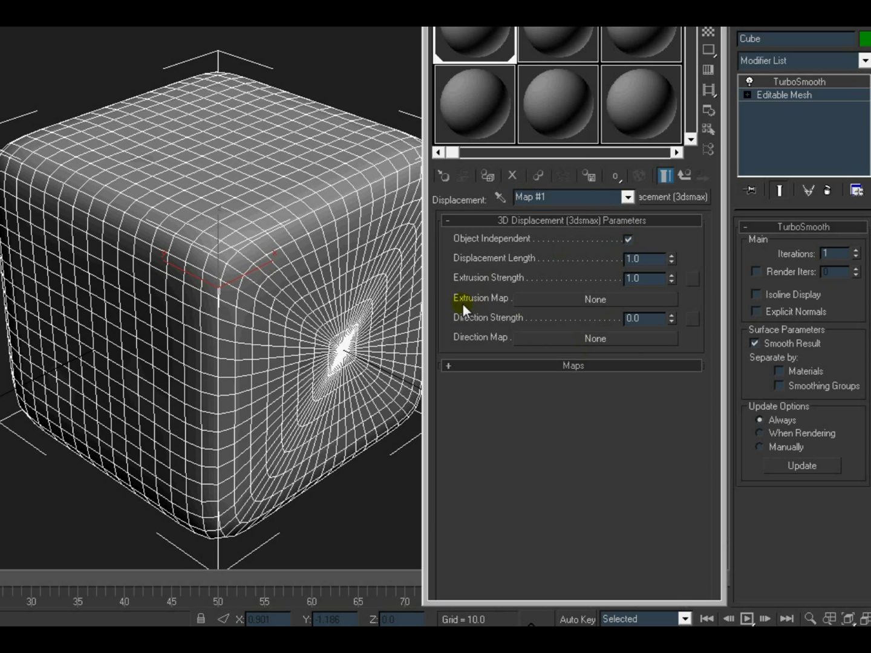
pyautogui.click(580, 302)
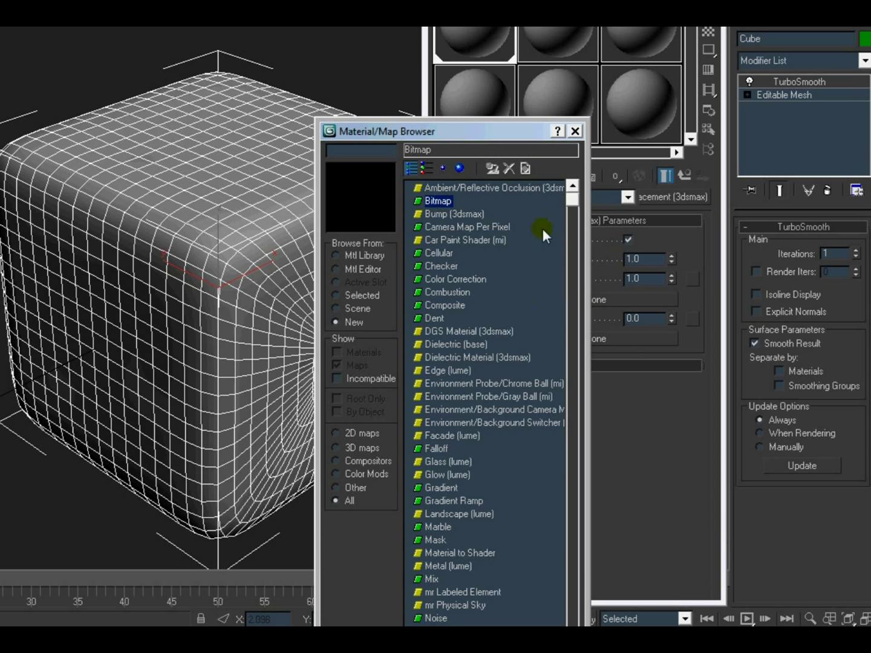
# Step: Load E:\Tutorial\Displacement.tif as a Bitmap extrusion map, then return to the 3D Displacement level
pyautogui.doubleClick(447, 202)
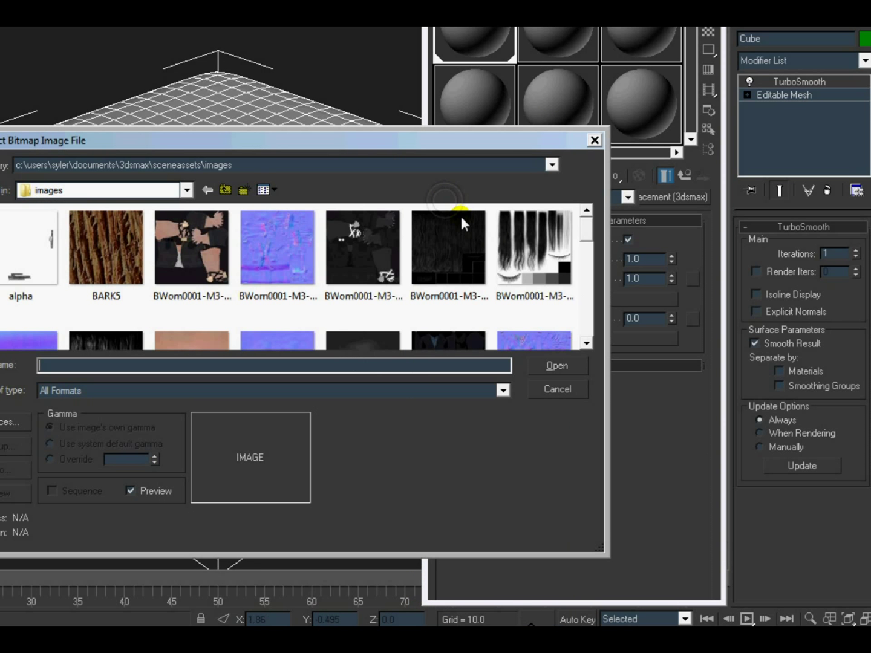
pyautogui.moveTo(462, 140); pyautogui.dragTo(618, 176)
pyautogui.click(341, 226)
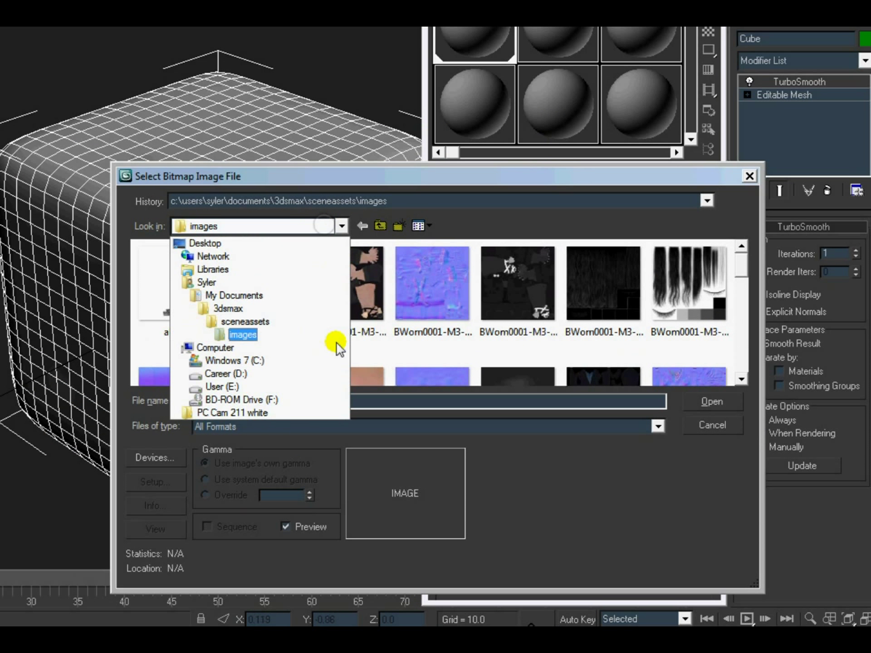
pyautogui.click(218, 386)
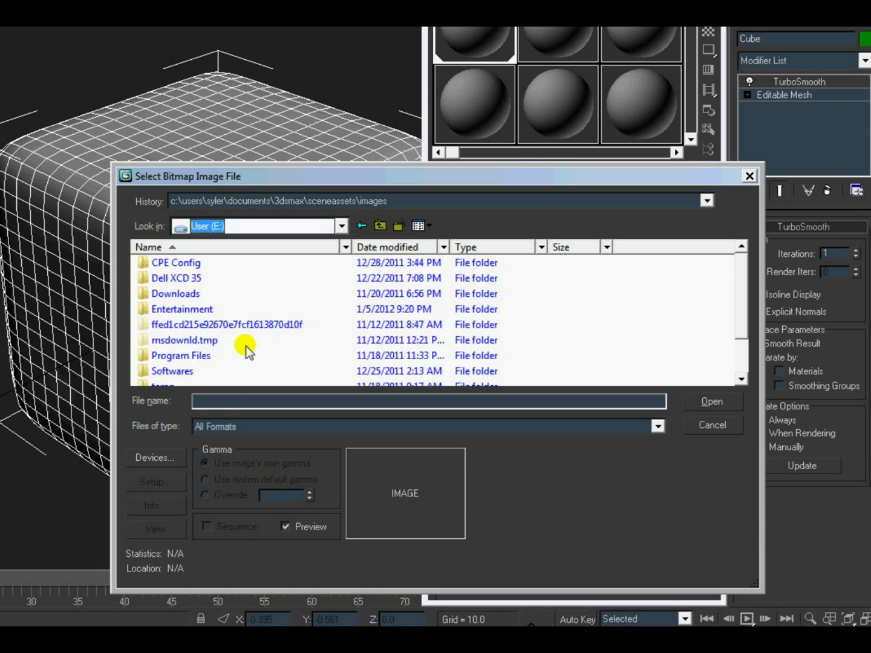
pyautogui.scroll(-1, 724, 326)
pyautogui.click(230, 362)
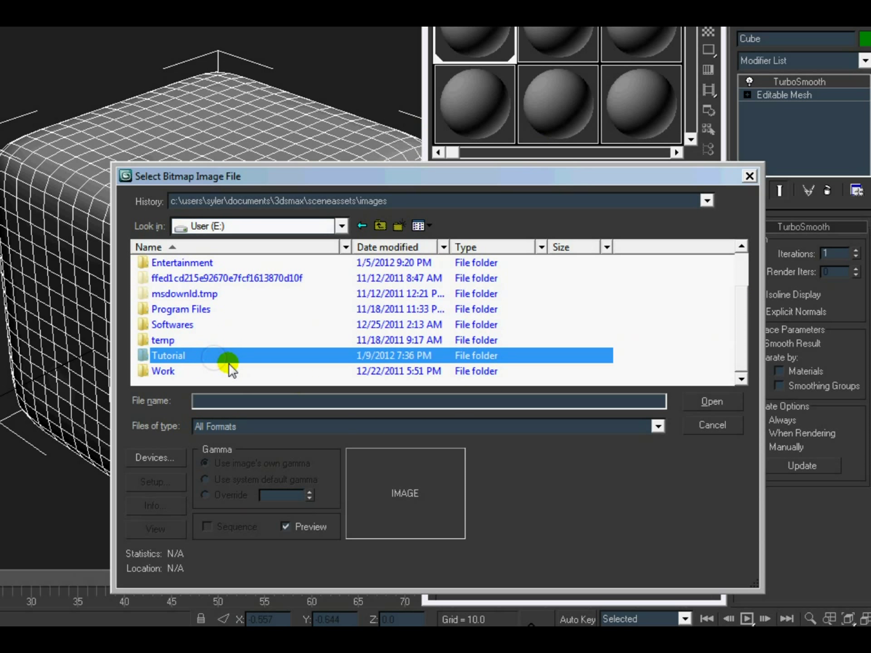
pyautogui.click(715, 402)
pyautogui.click(245, 293)
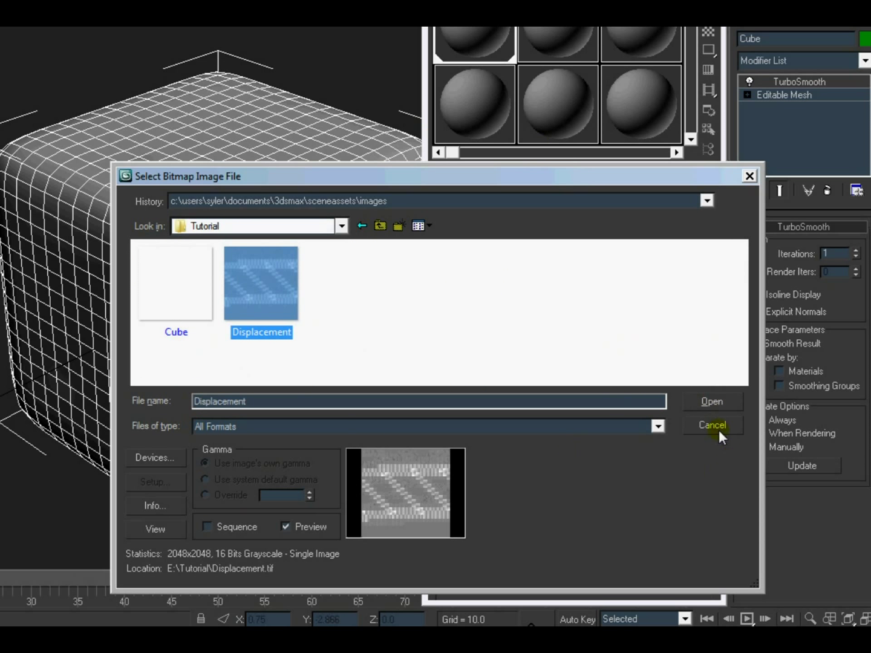
pyautogui.click(711, 402)
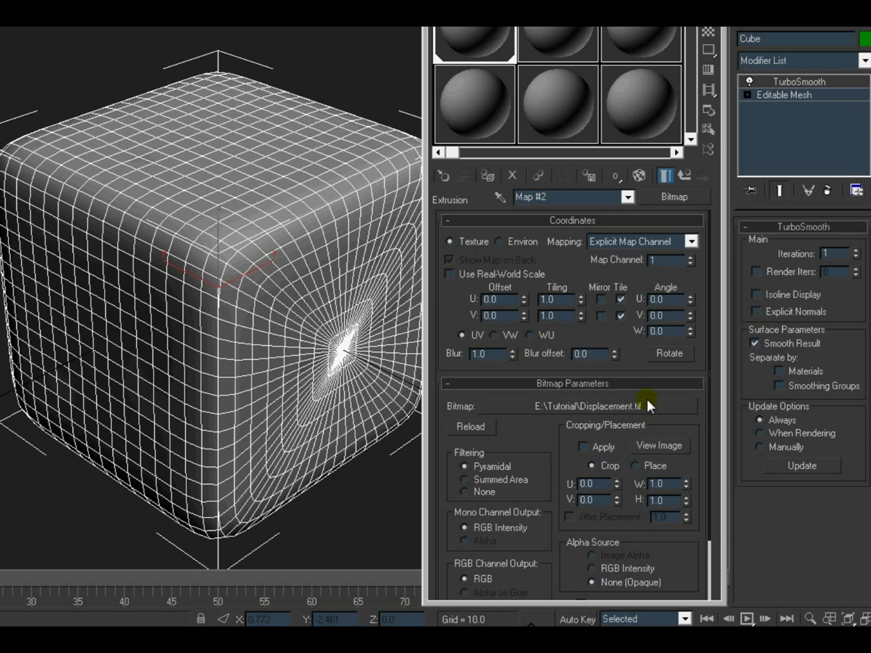
pyautogui.click(684, 174)
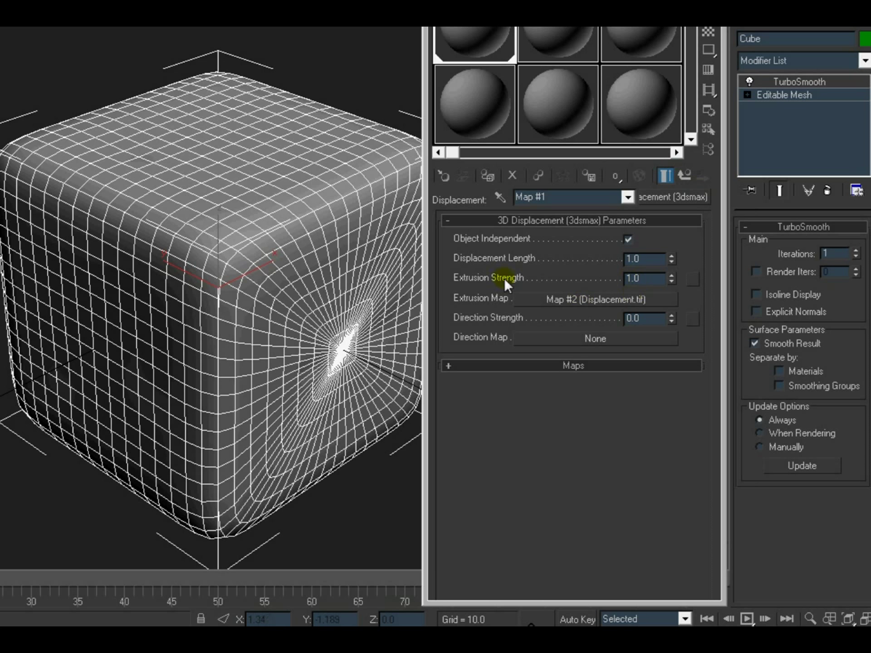
pyautogui.doubleClick(649, 279)
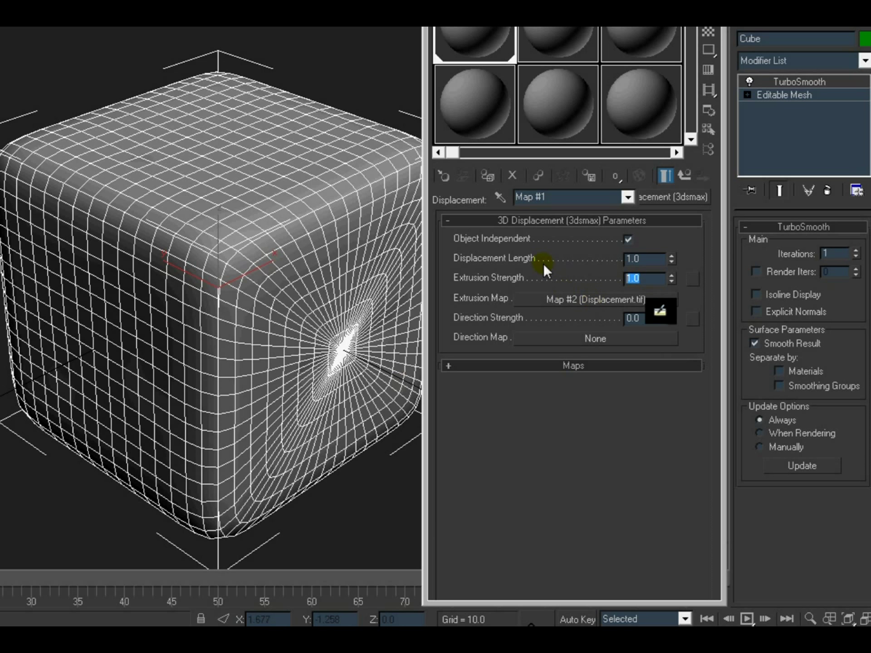
pyautogui.doubleClick(645, 280)
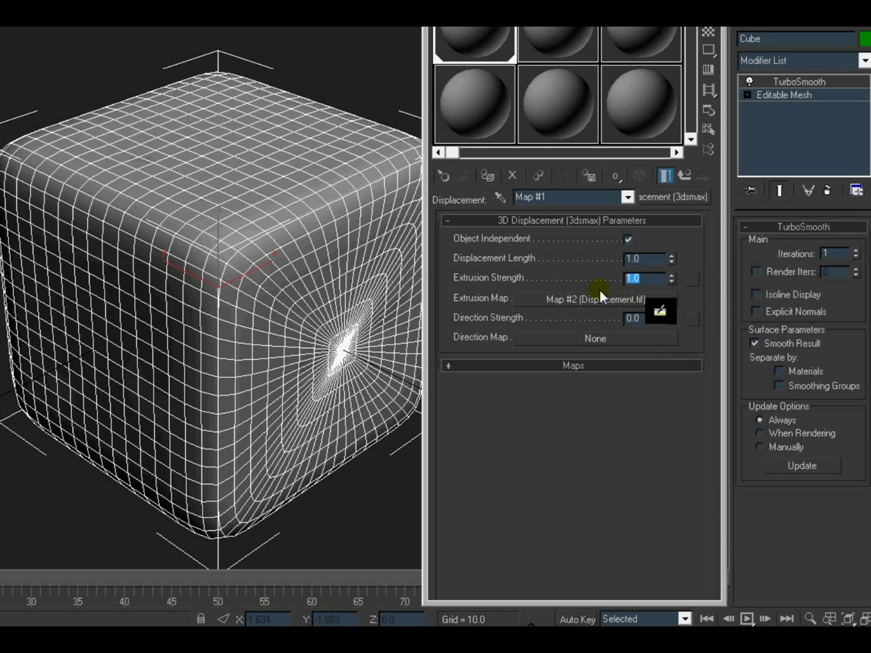
pyautogui.click(649, 283)
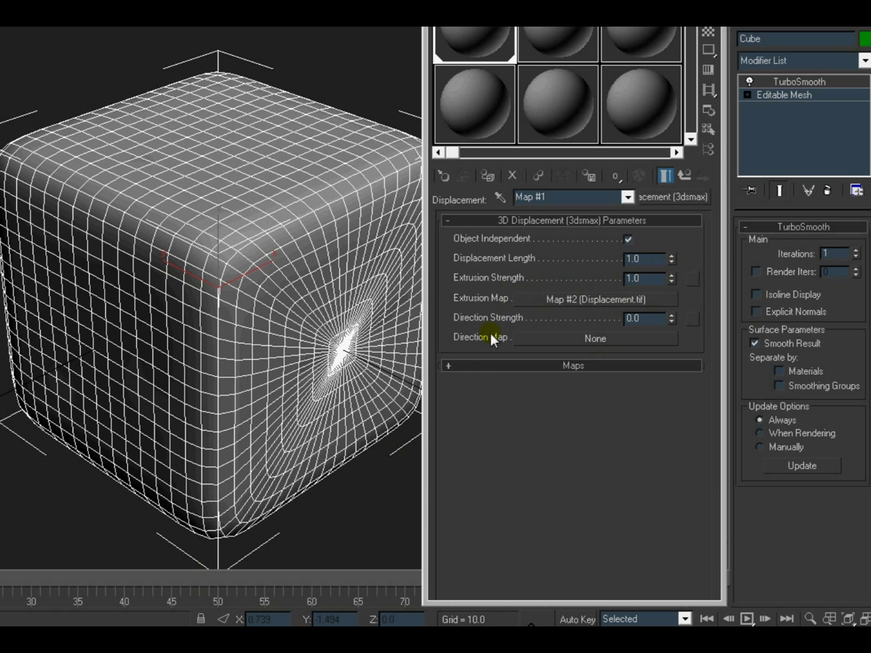
# Step: Render the Perspective view, showing torn, distorted strips across the cube's faces
pyautogui.hotkey('shift', 'q')
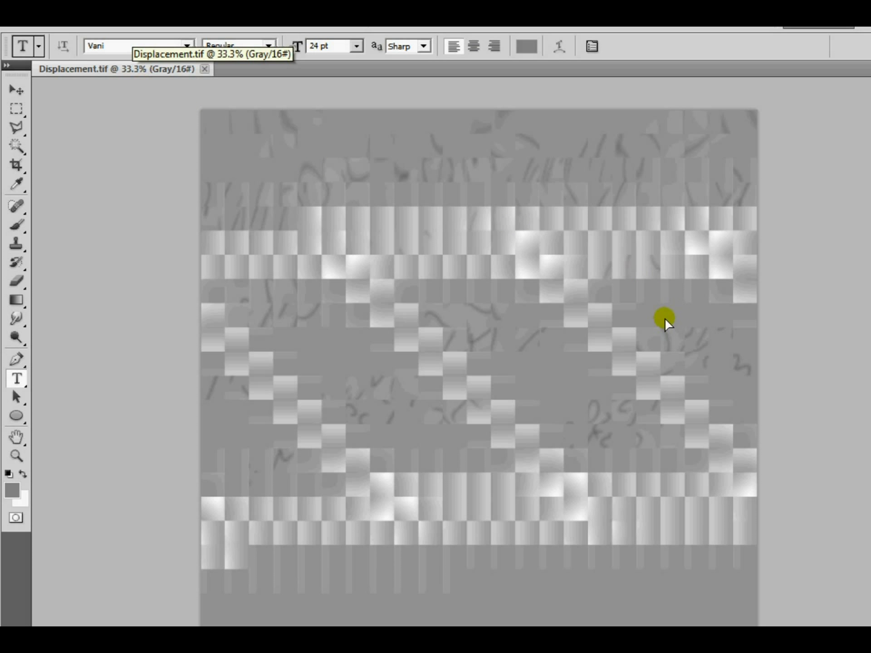
# Step: Flip the whole Displacement.tif image vertically with Free Transform and commit it
pyautogui.hotkey('ctrl', 'a')
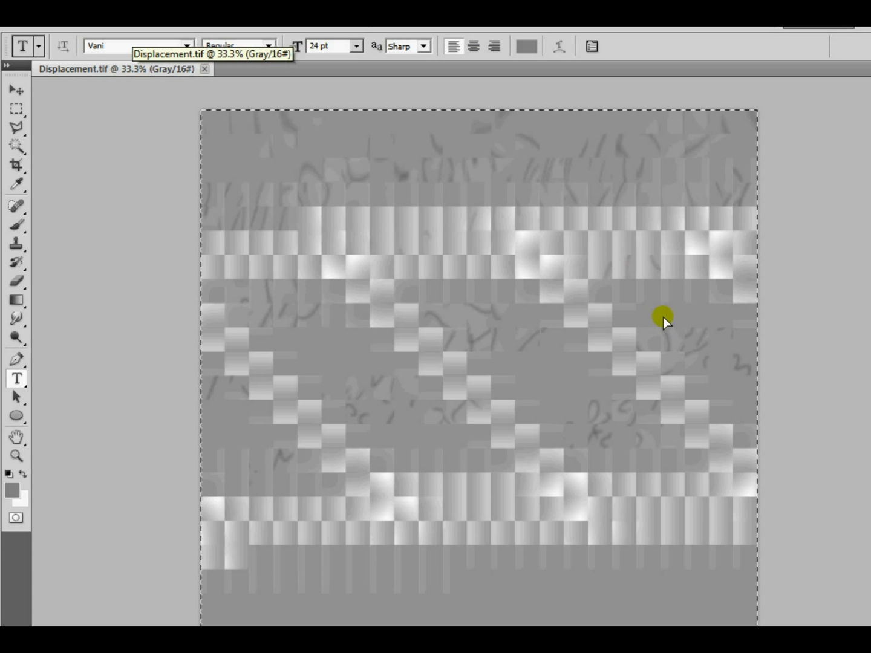
pyautogui.hotkey('ctrl', 't')
pyautogui.rightClick(617, 365)
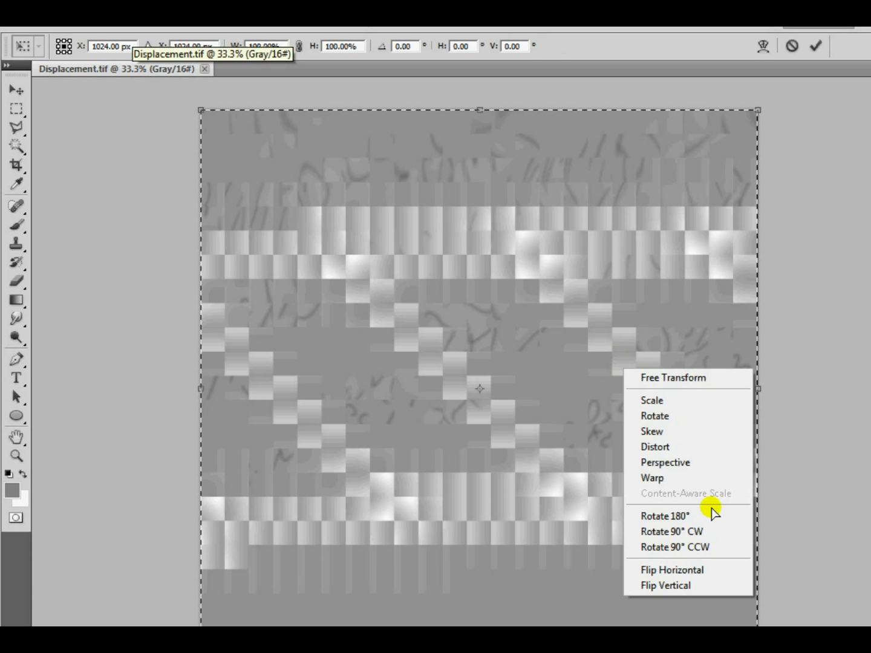
pyautogui.click(690, 583)
pyautogui.press('Return')
pyautogui.press('t')
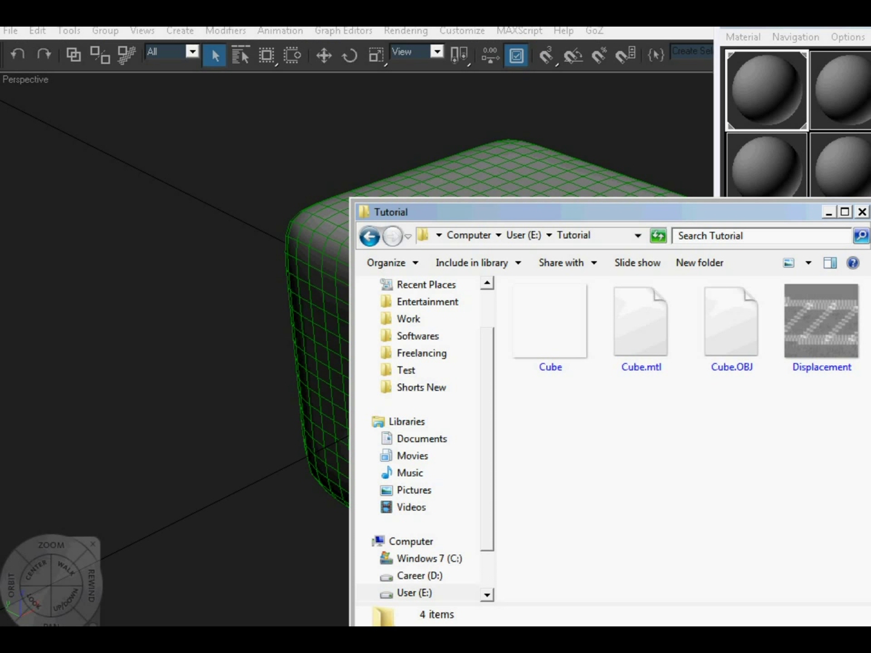
# Step: Open the extrusion bitmap's settings and preview the Displacement image
pyautogui.click(829, 212)
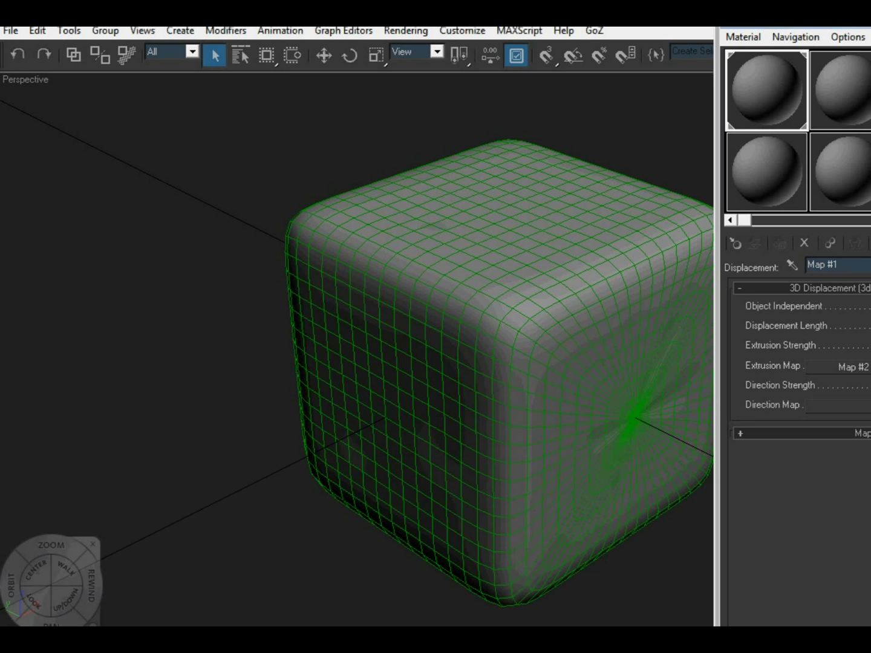
pyautogui.click(852, 367)
pyautogui.click(868, 507)
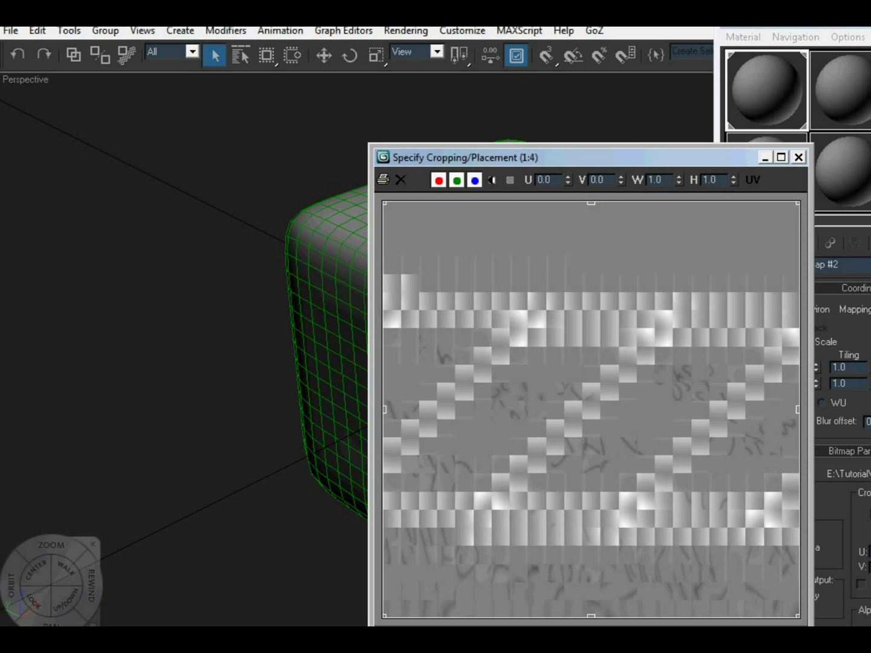
pyautogui.click(797, 158)
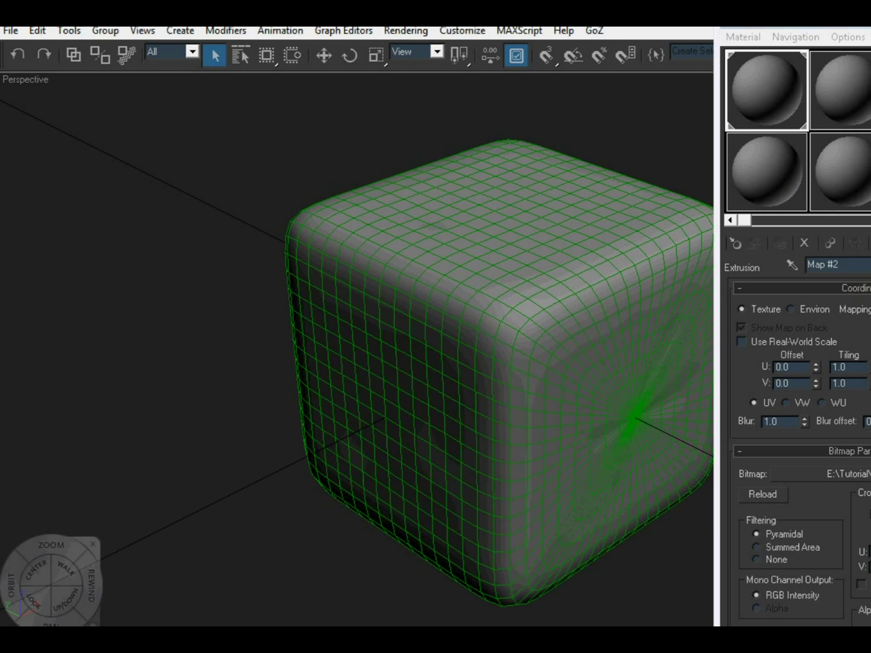
# Step: Reload the flipped Displacement.tif into the bitmap and hide the Material Editor
pyautogui.click(847, 474)
pyautogui.click(600, 184)
pyautogui.press('Return')
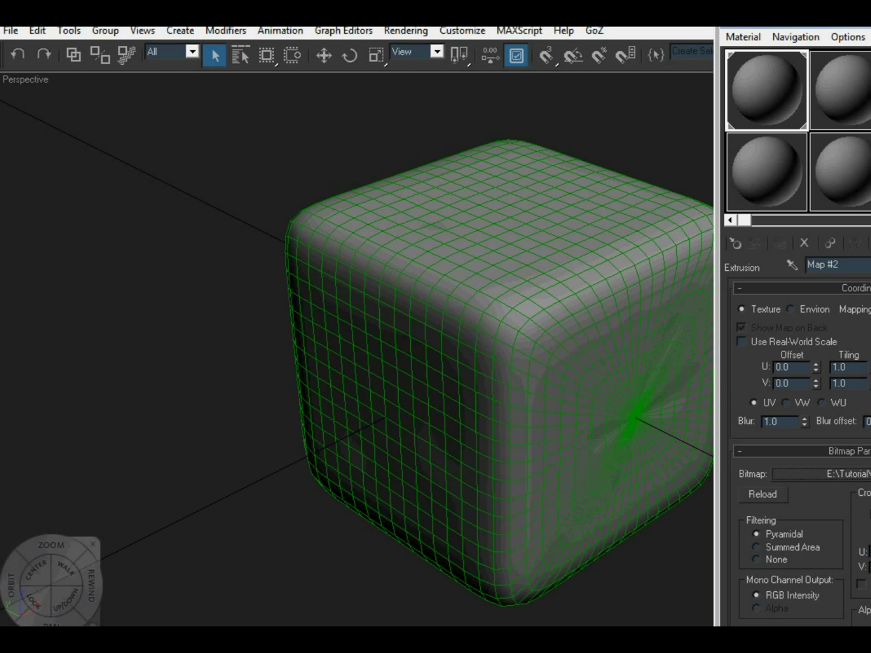
pyautogui.moveTo(799, 20); pyautogui.dragTo(594, 44)
pyautogui.click(730, 501)
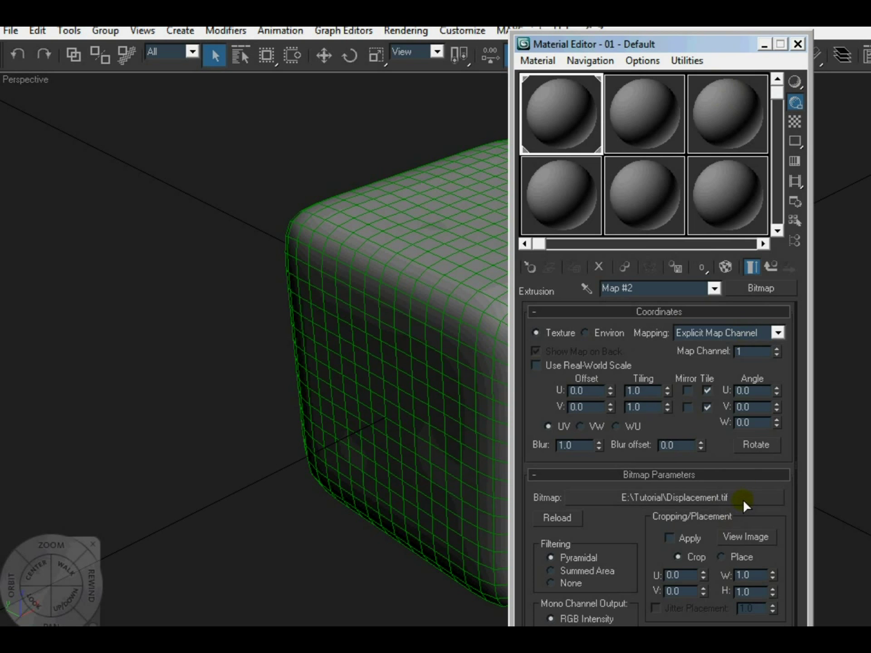
pyautogui.click(572, 209)
pyautogui.press('Return')
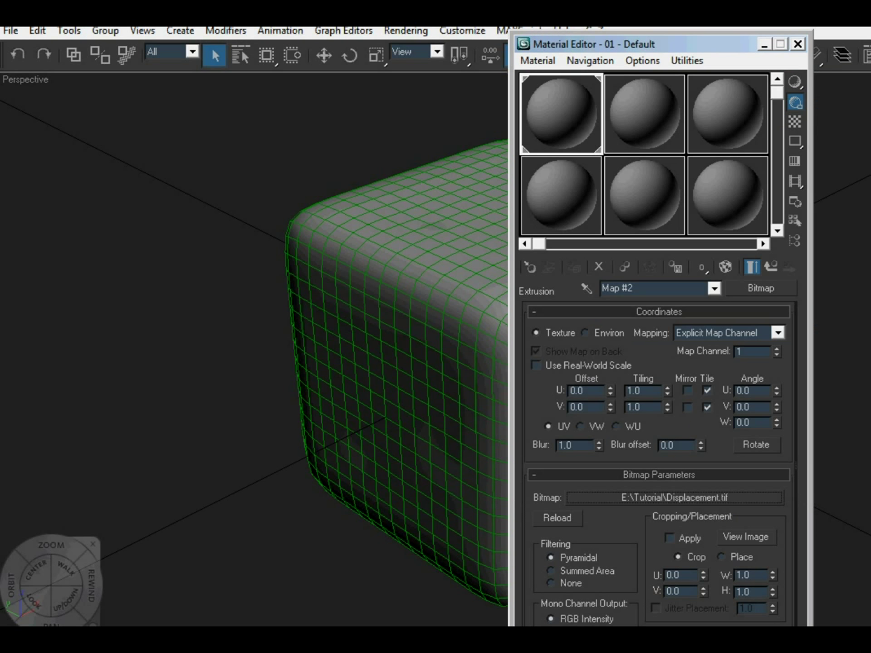
pyautogui.click(764, 45)
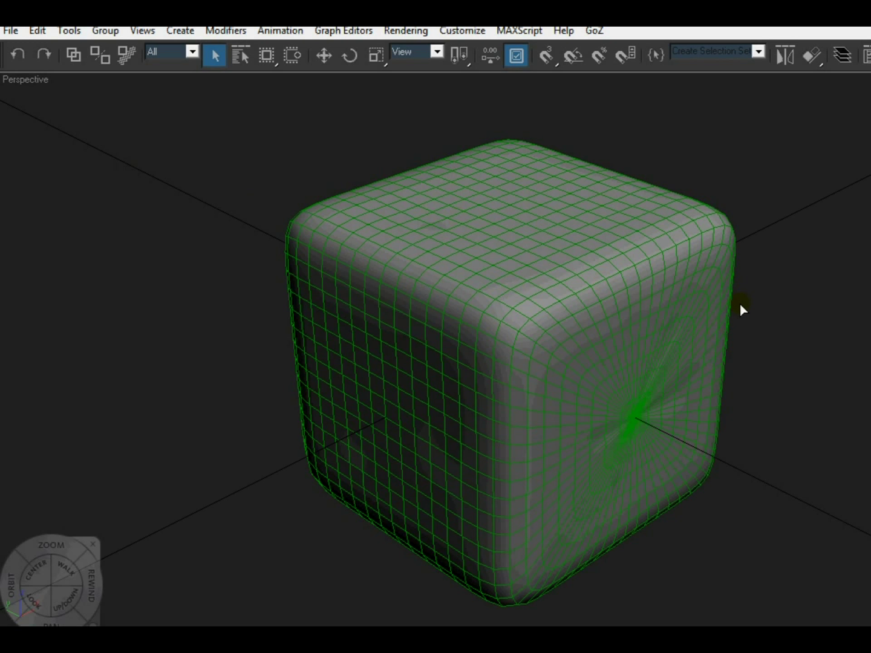
pyautogui.hotkey('shift', 'q')
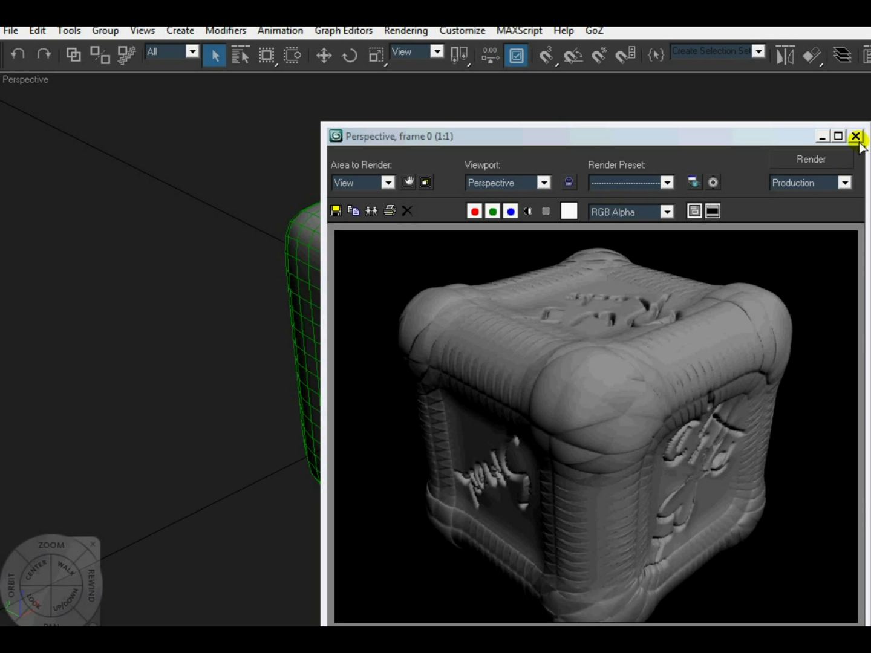
pyautogui.click(822, 136)
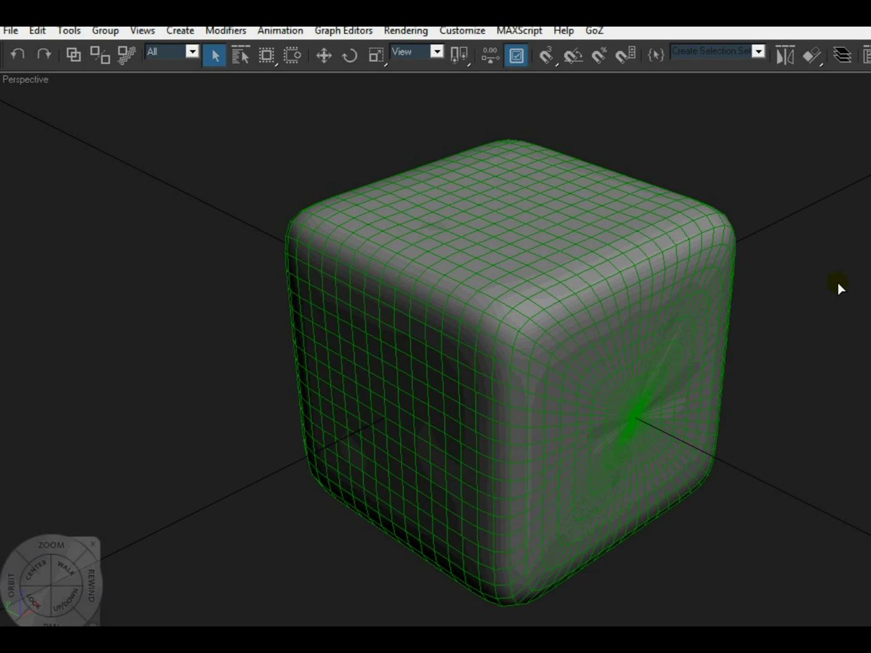
# Step: Reselect the cube and reopen the Material Editor on Map #2, placed left of the cube
pyautogui.press('alt')
pyautogui.press('alt')
pyautogui.click(716, 291)
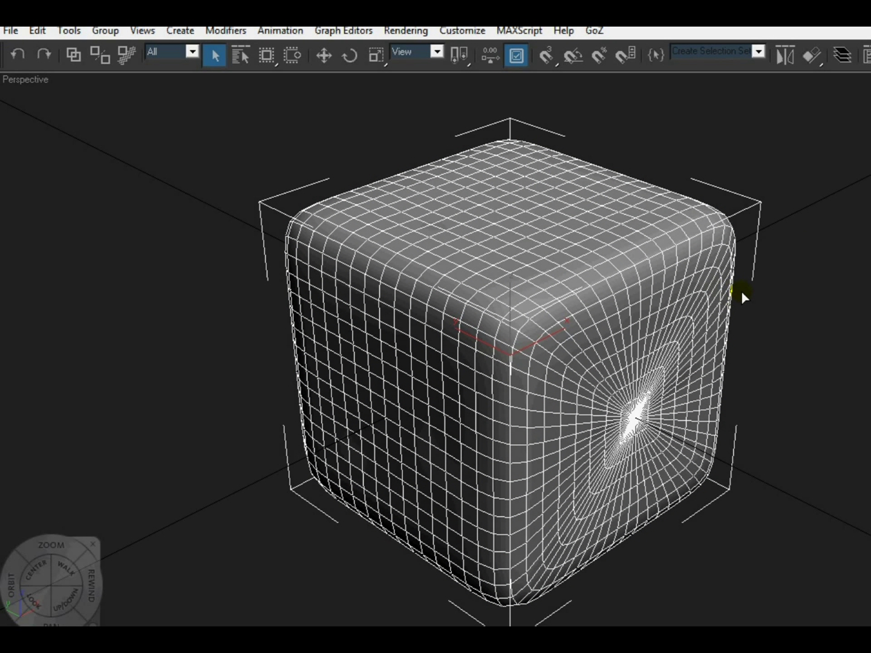
pyautogui.press('w')
pyautogui.press('e')
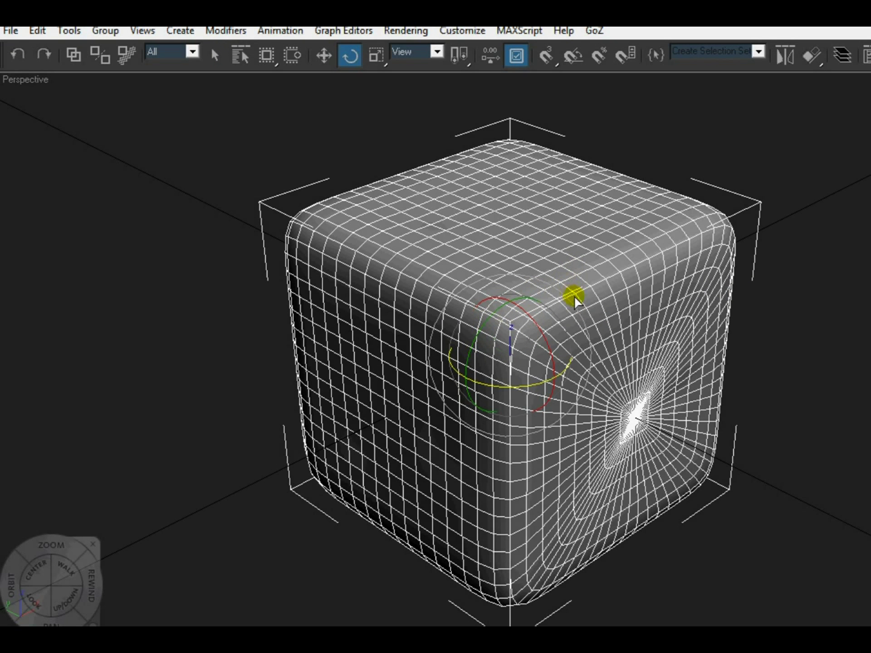
pyautogui.press('w')
pyautogui.click(829, 340)
pyautogui.click(683, 315)
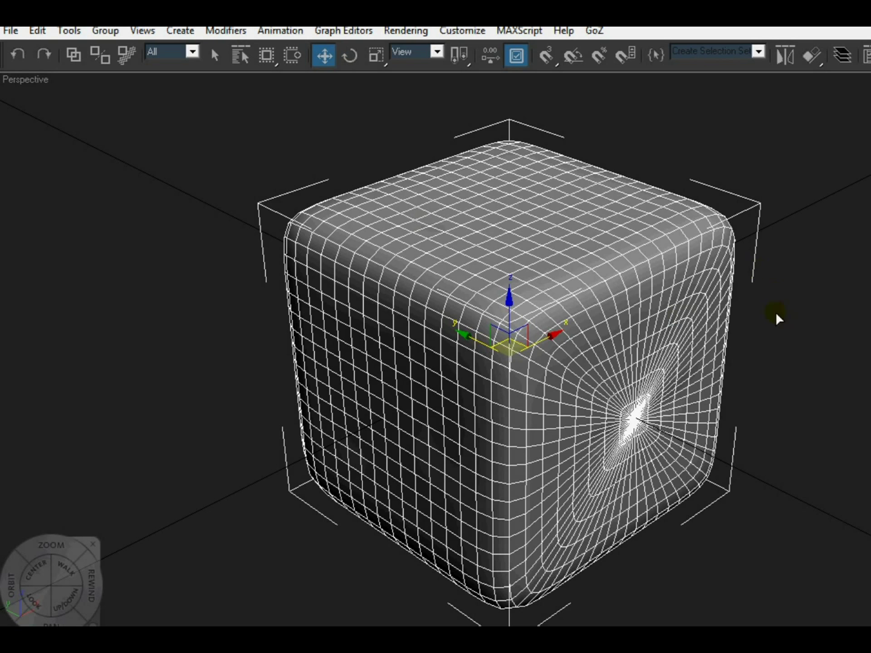
pyautogui.press('m')
pyautogui.click(696, 48)
pyautogui.moveTo(695, 47); pyautogui.dragTo(378, 37)
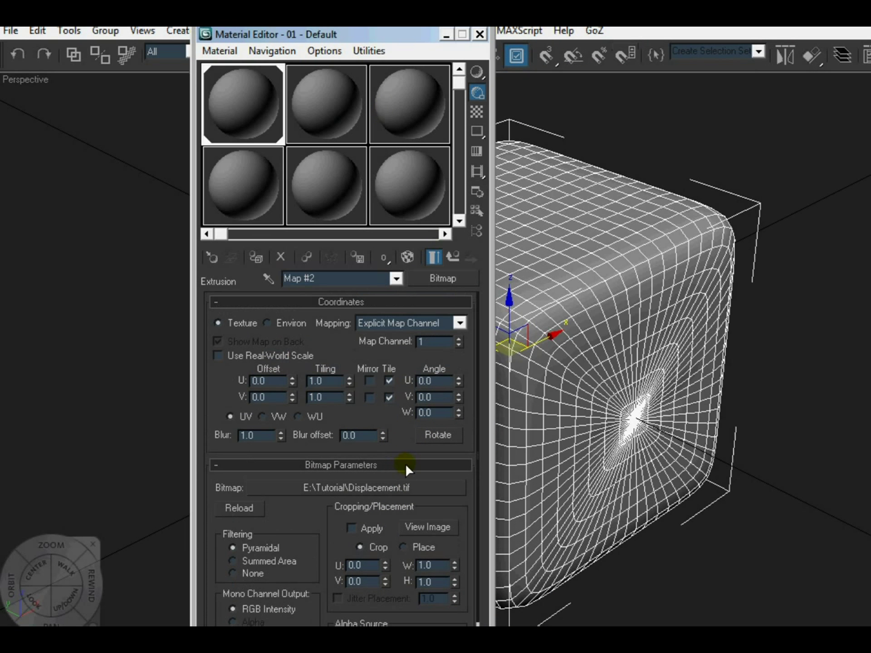
# Step: Set the 3D Displacement Extrusion Strength to 0.2 and render the cube's shallow relief
pyautogui.click(450, 257)
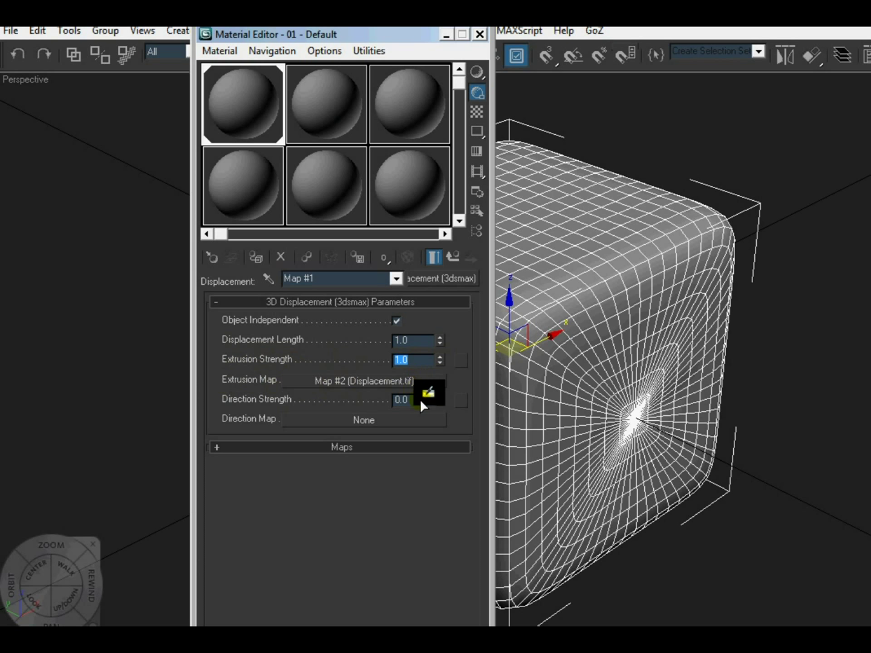
pyautogui.write('0.2')
pyautogui.moveTo(413, 41); pyautogui.dragTo(241, 75)
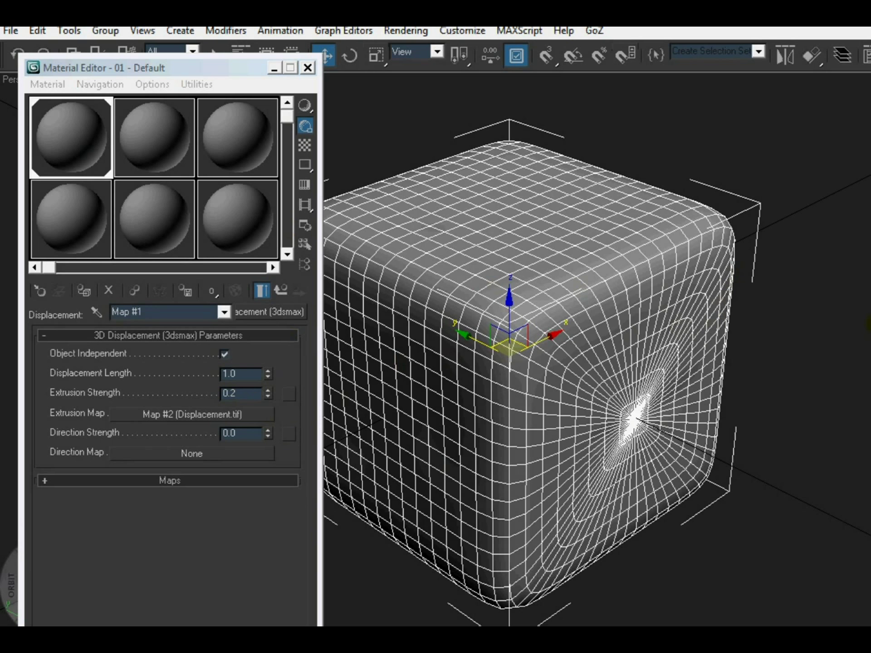
pyautogui.hotkey('shift', 'q')
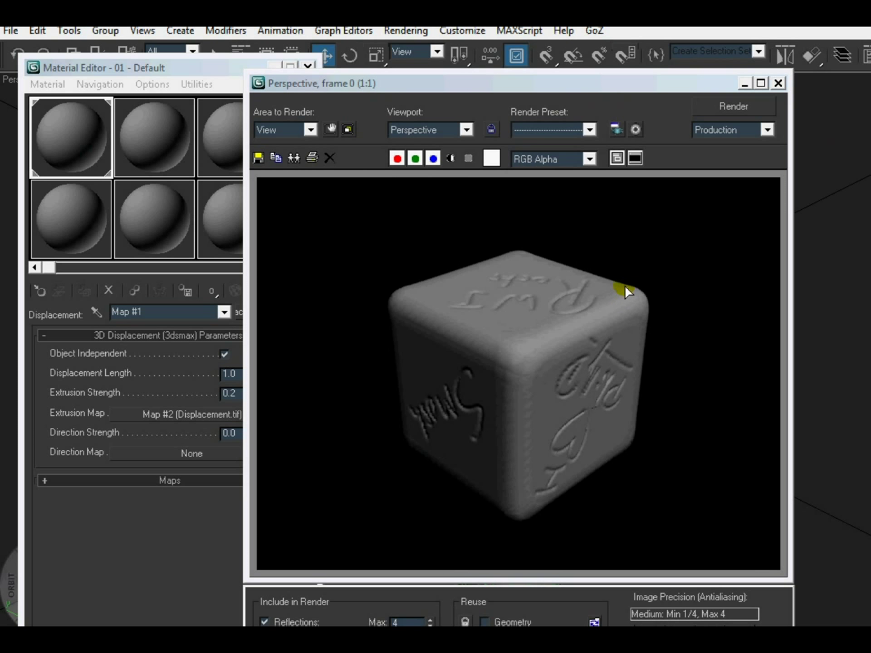
# Step: Lower the Extrusion Strength to 0.1
pyautogui.click(216, 465)
pyautogui.click(245, 394)
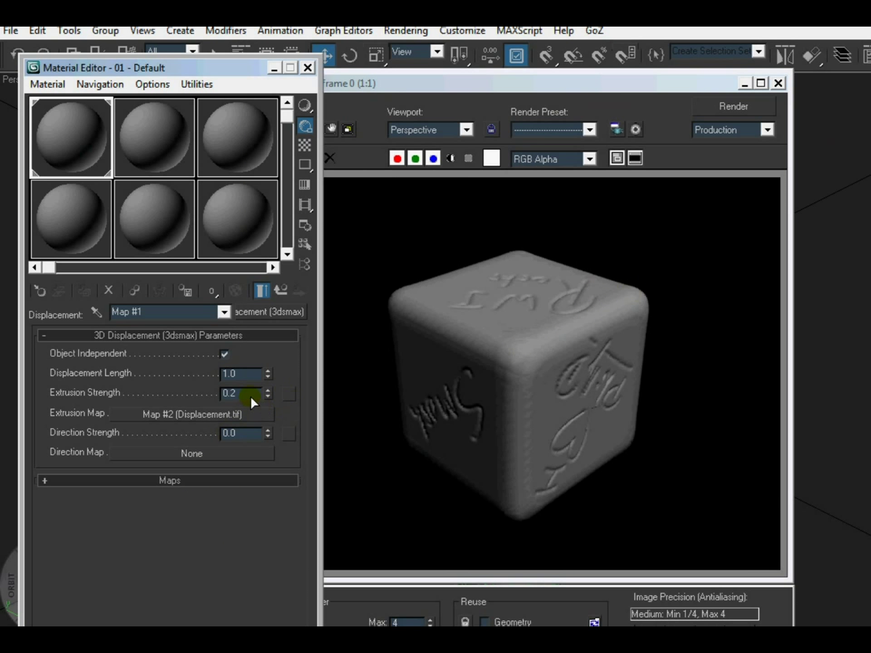
pyautogui.write('0.1')
pyautogui.press('Return')
# Step: Re-render the cube at 0.1 strength to check the fainter relief, then close the render window
pyautogui.click(715, 105)
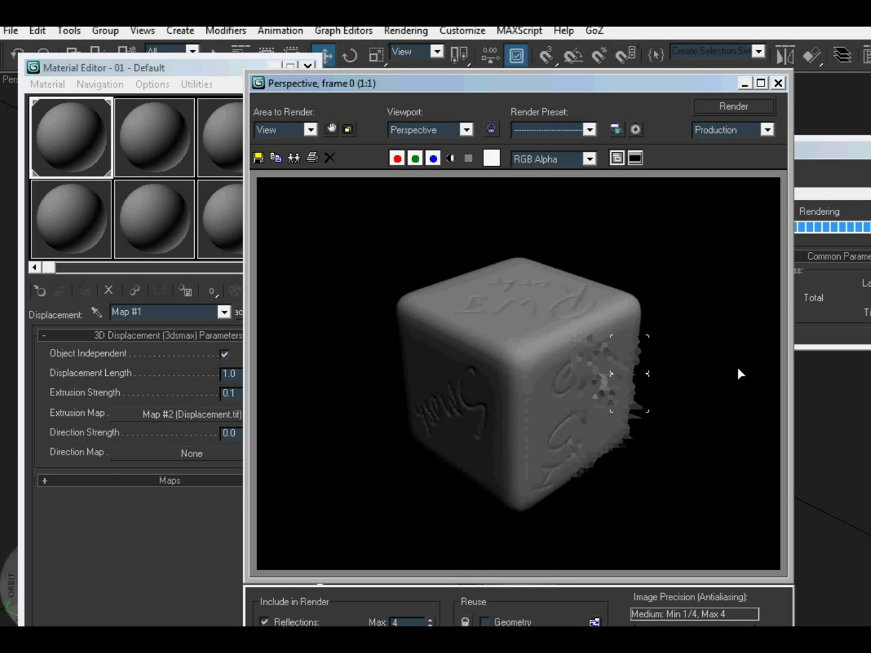
pyautogui.click(589, 377)
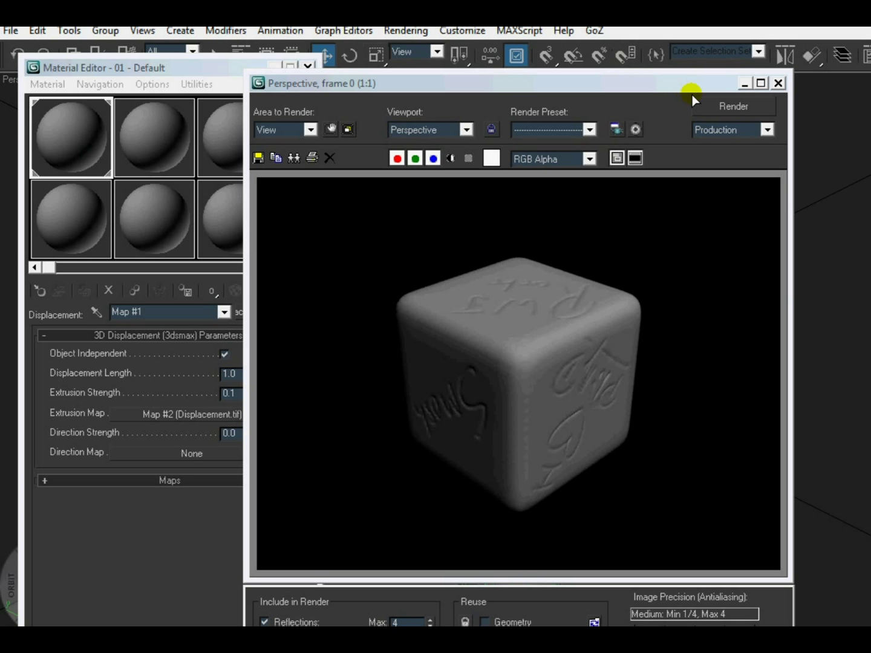
pyautogui.moveTo(681, 86); pyautogui.dragTo(492, 285)
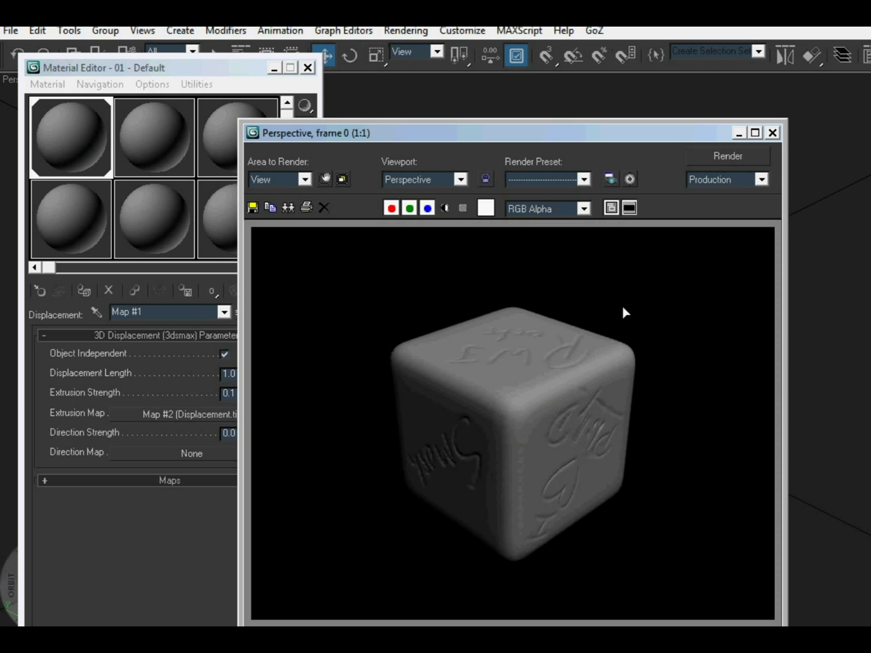
pyautogui.click(465, 344)
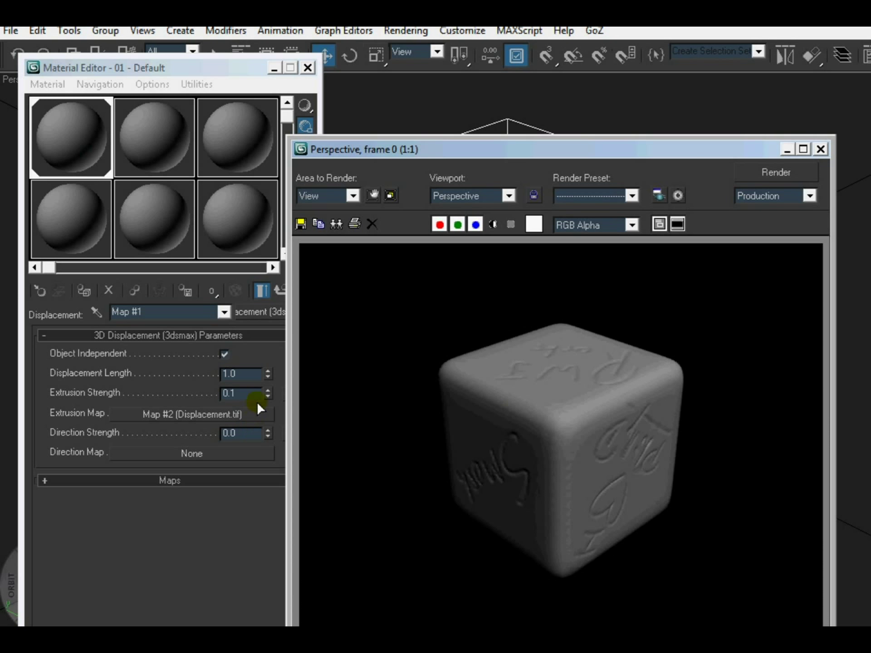
pyautogui.click(776, 175)
pyautogui.click(792, 173)
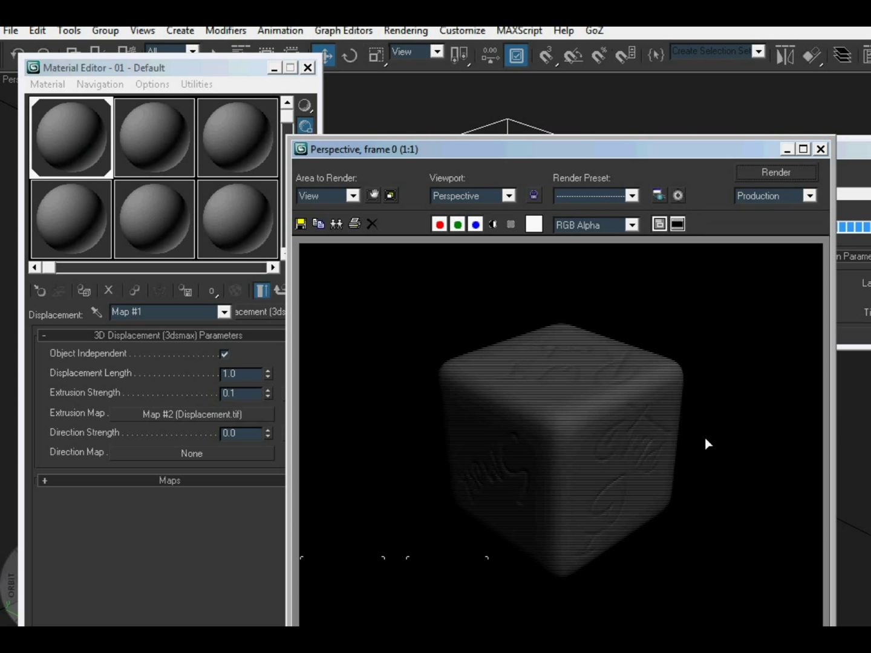
pyautogui.click(567, 372)
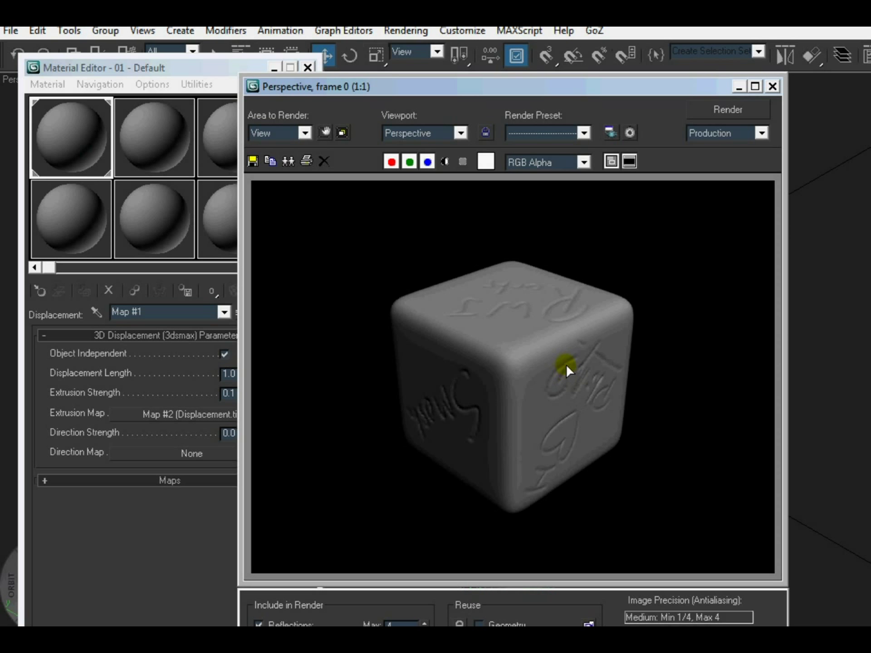
pyautogui.moveTo(608, 88); pyautogui.dragTo(568, 126)
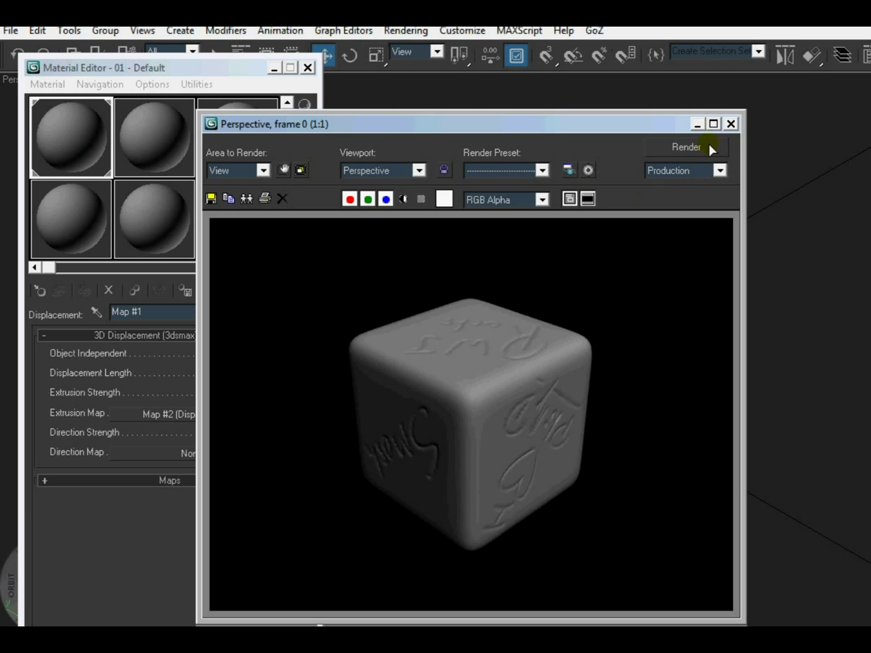
pyautogui.click(730, 124)
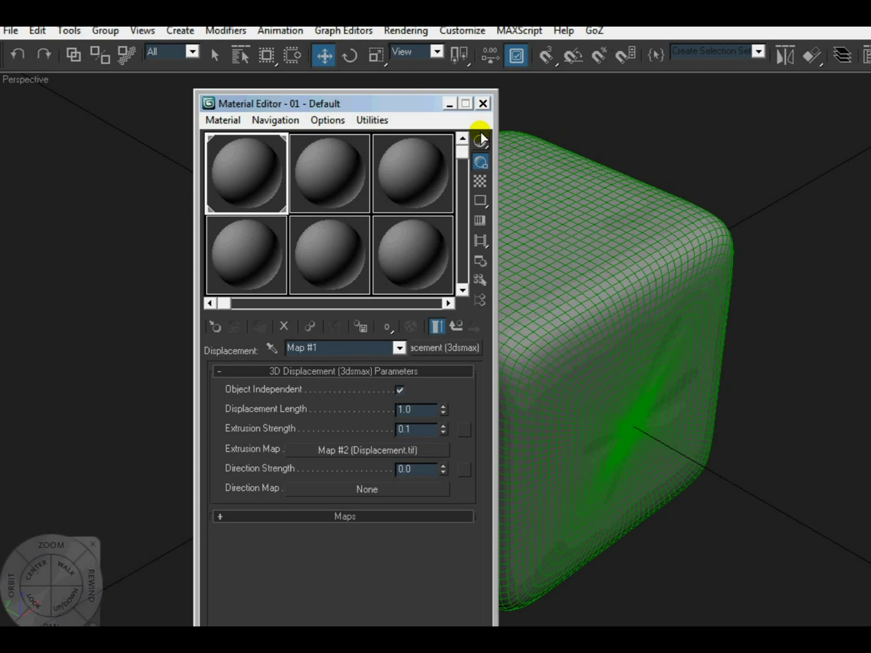
pyautogui.moveTo(242, 67); pyautogui.dragTo(416, 107)
pyautogui.moveTo(394, 100); pyautogui.dragTo(387, 145)
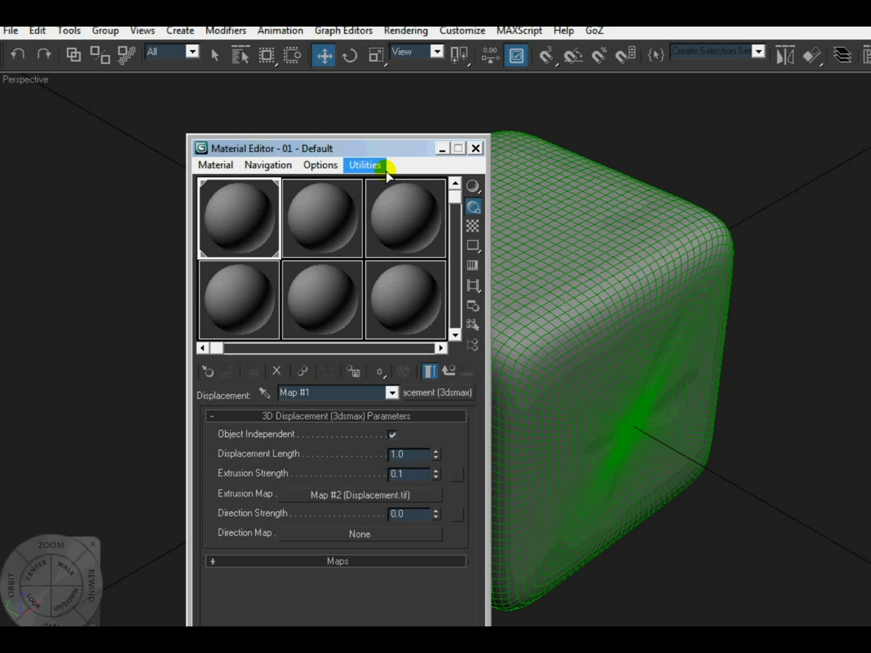